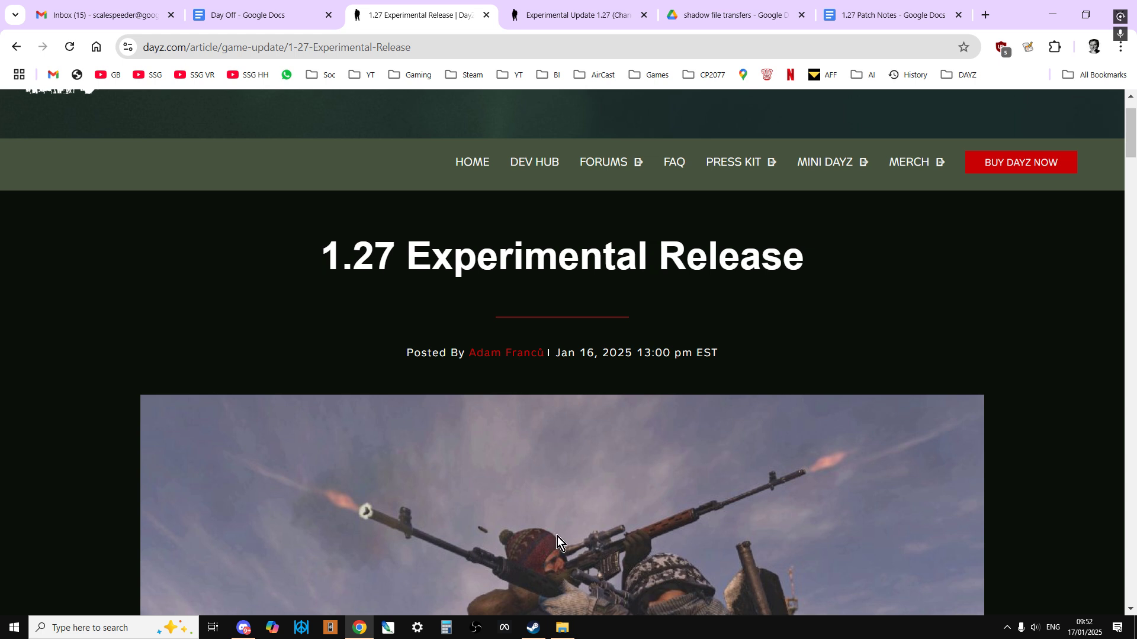
Switch to File Explorer and inspect the dayzOffline.sakhal mission folder inside mpmissions, then return to DayZ Server Exp
{"action": "left_click", "coordinate": [533, 627]}
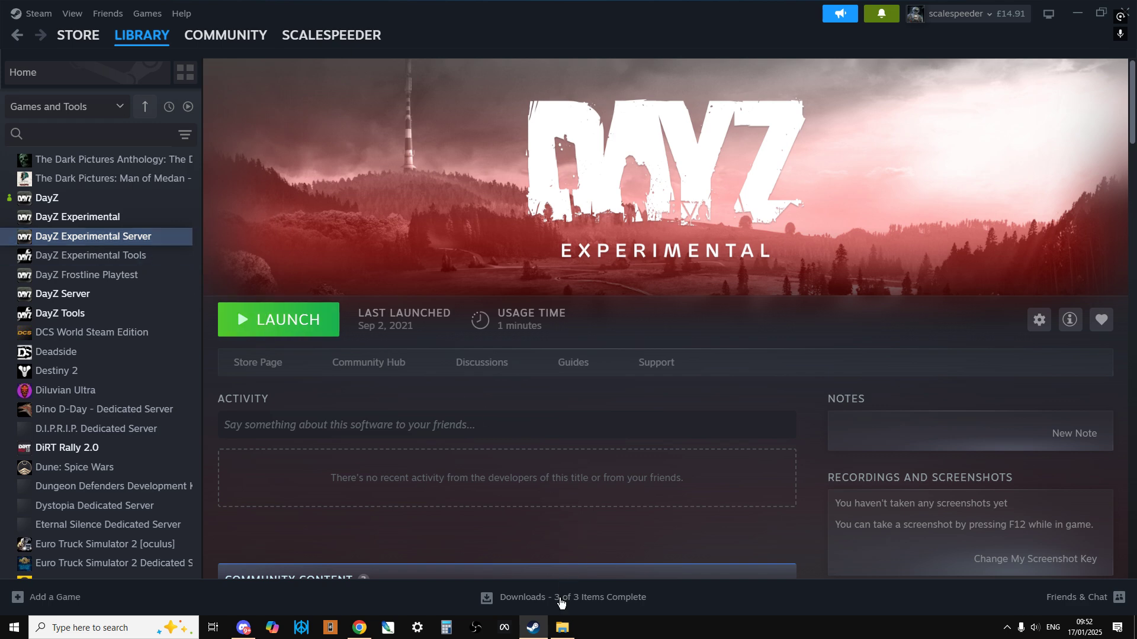
{"action": "left_click", "coordinate": [563, 628]}
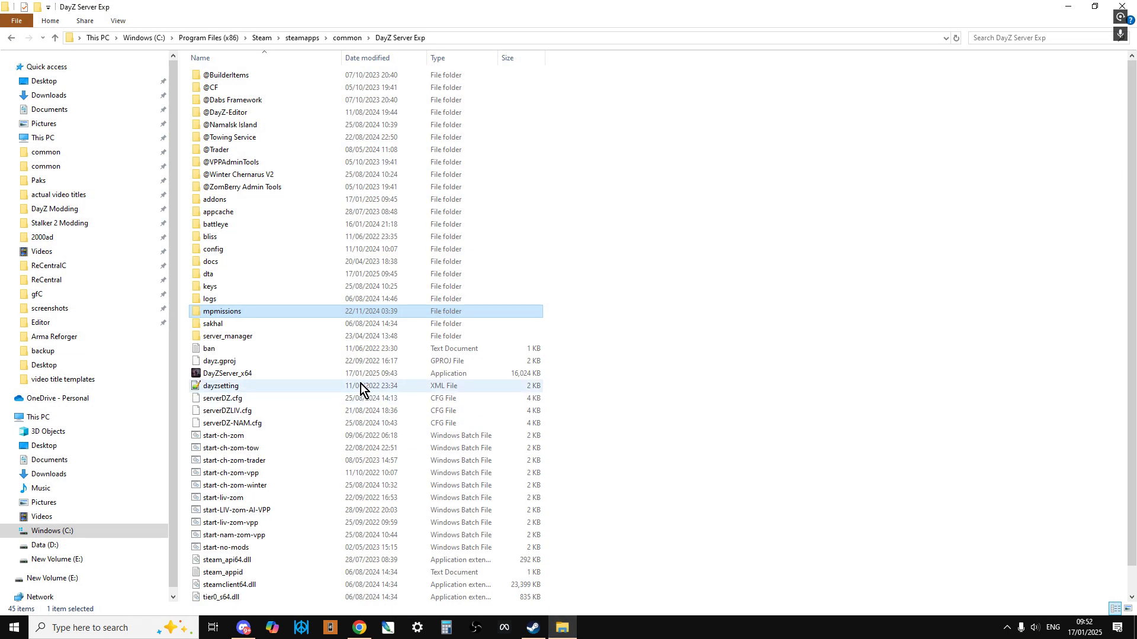
{"action": "left_click", "coordinate": [481, 34]}
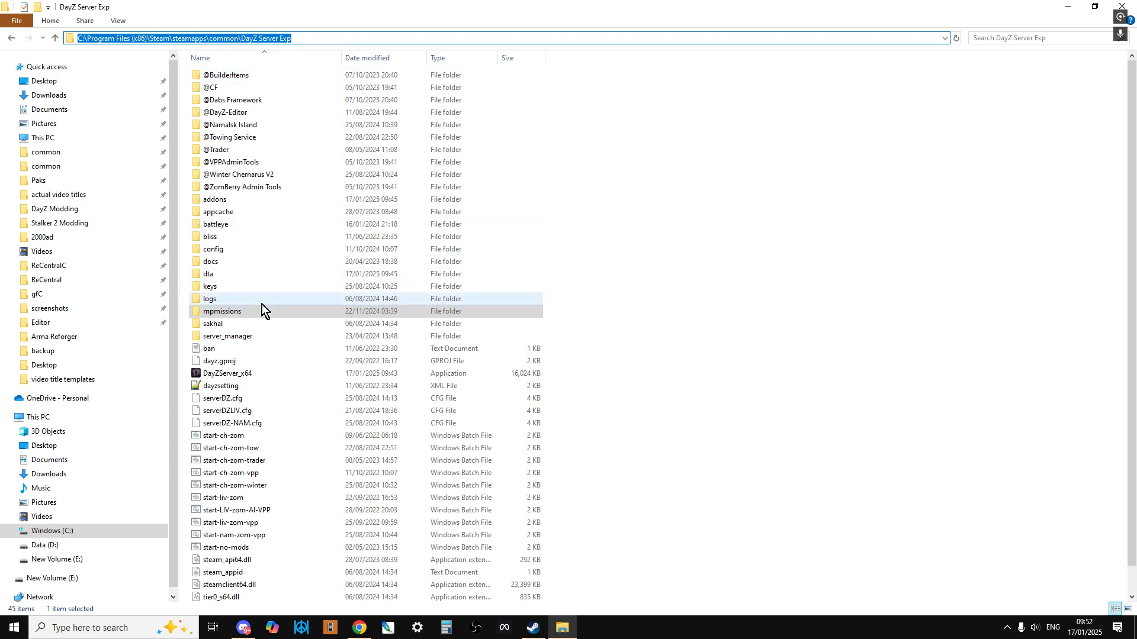
{"action": "double_click", "coordinate": [233, 311]}
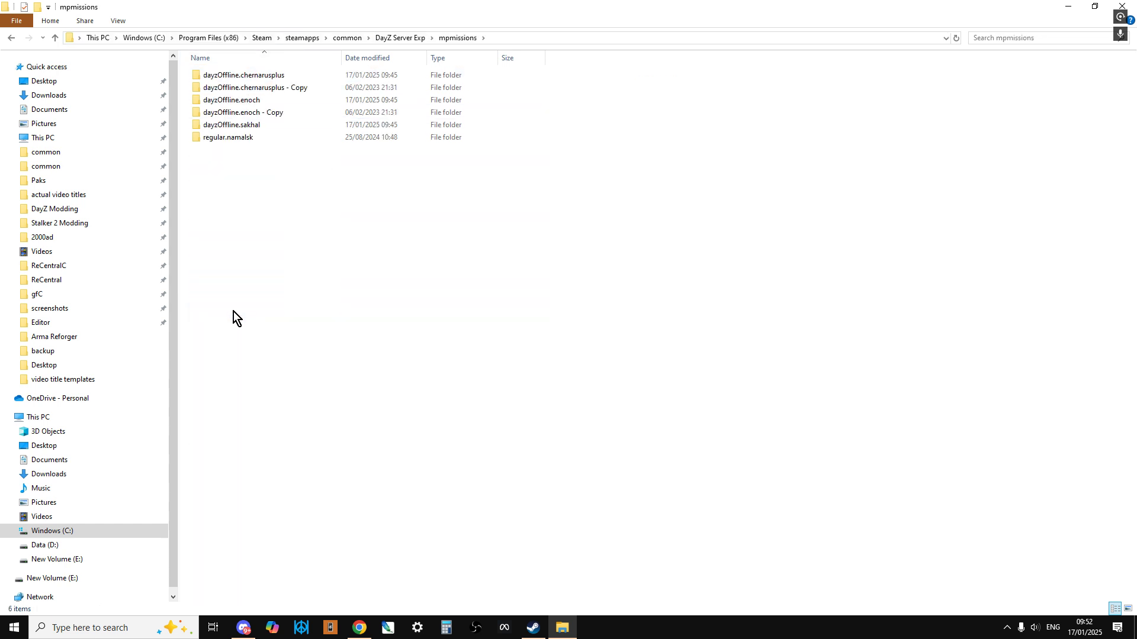
{"action": "double_click", "coordinate": [249, 125]}
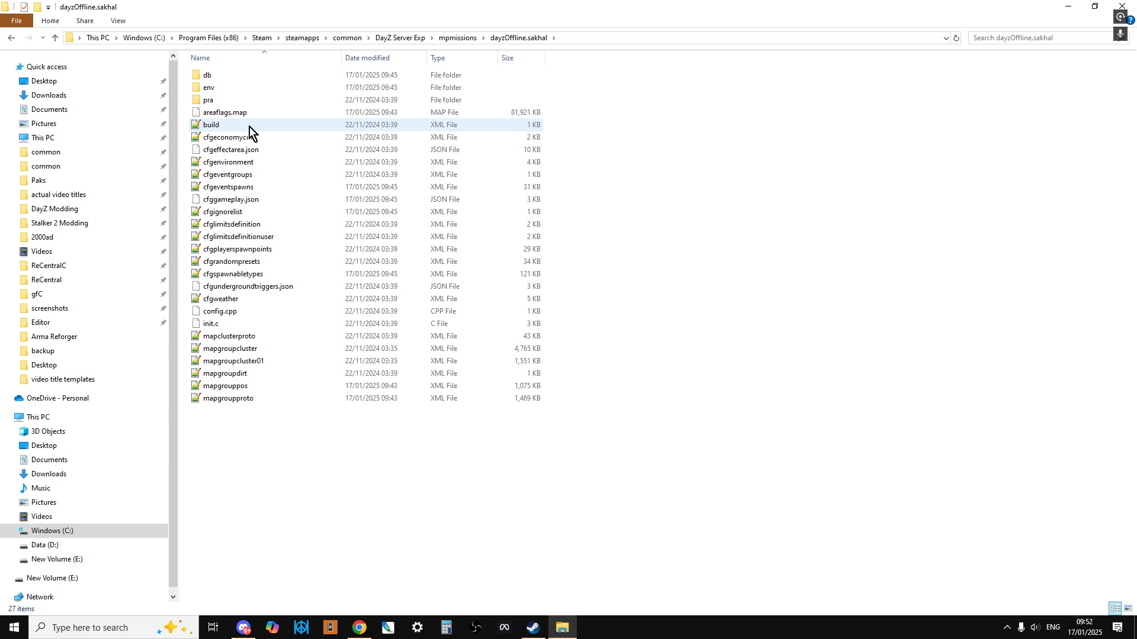
{"action": "left_click", "coordinate": [55, 38]}
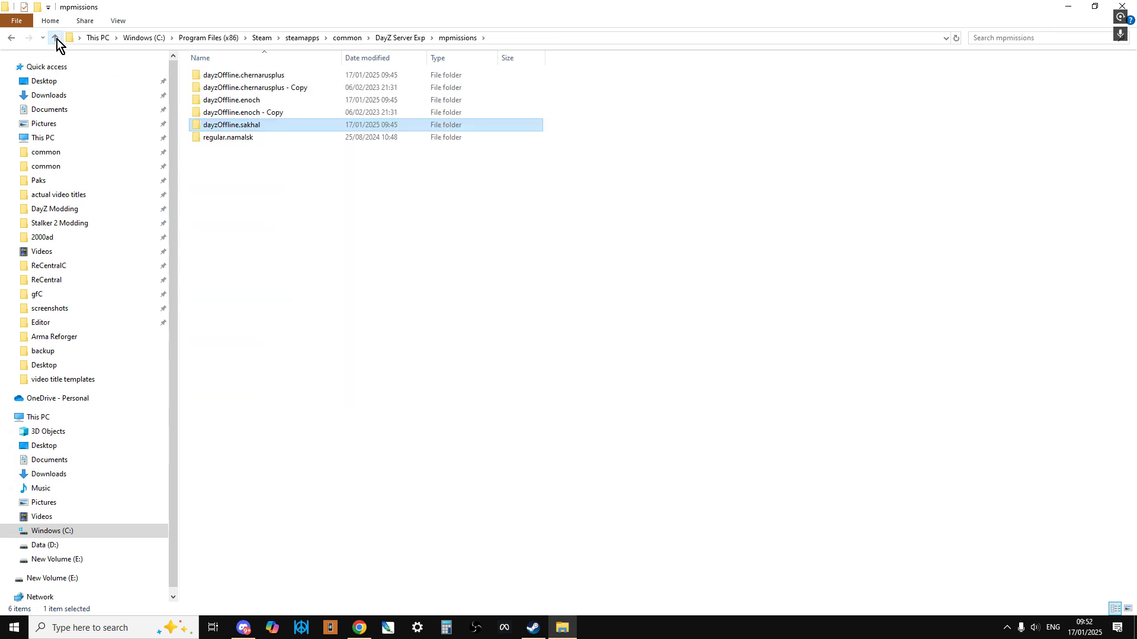
{"action": "left_click", "coordinate": [55, 38]}
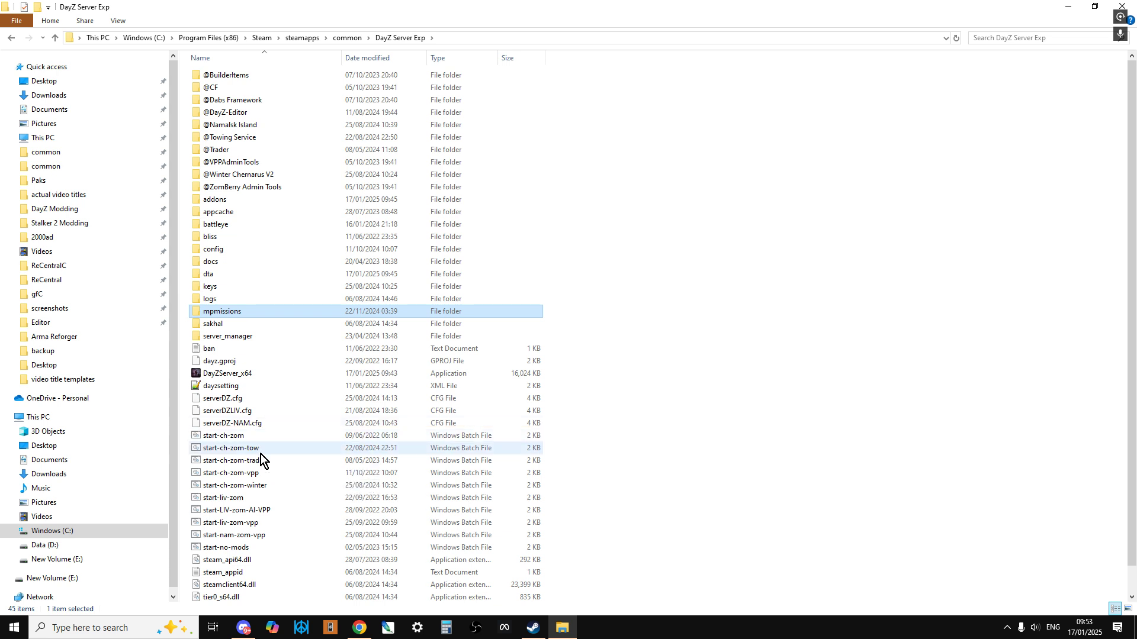
Open serverDZ.cfg in Notepad++ and examine the mission template line and the mission name comments below it
{"action": "right_click", "coordinate": [225, 406]}
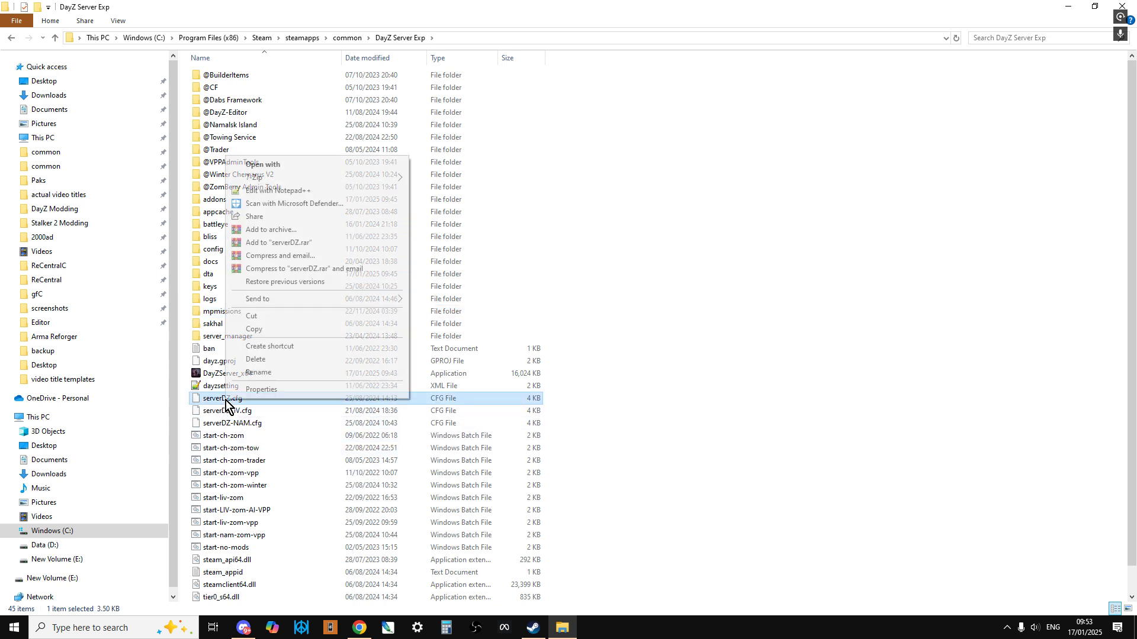
{"action": "left_click", "coordinate": [281, 191]}
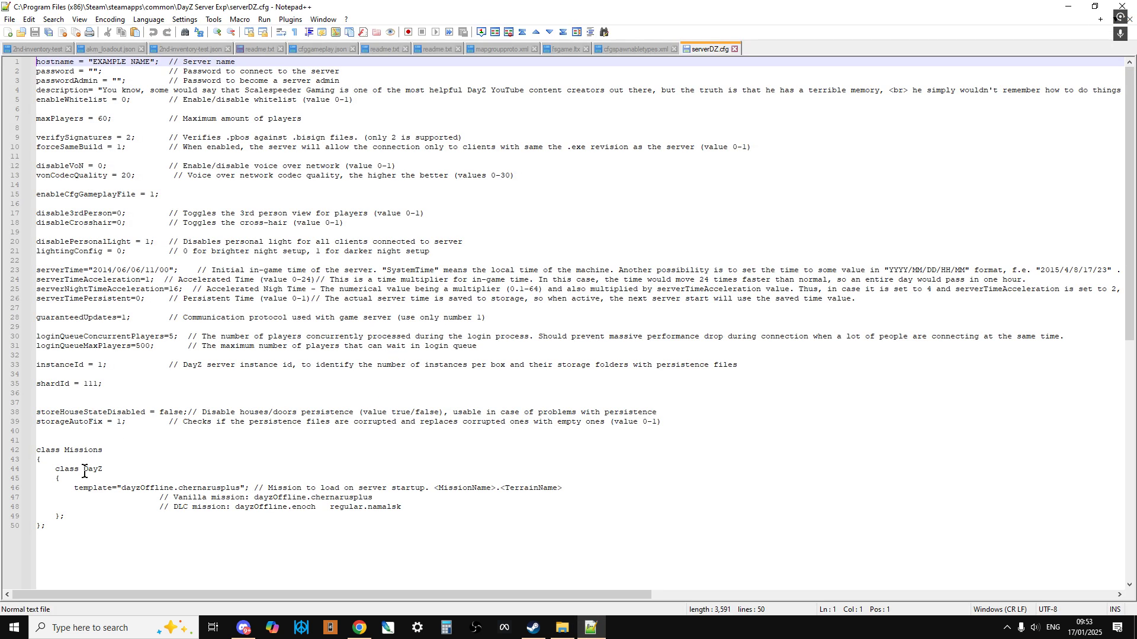
{"action": "left_click_drag", "start_coordinate": [75, 489], "coordinate": [248, 488]}
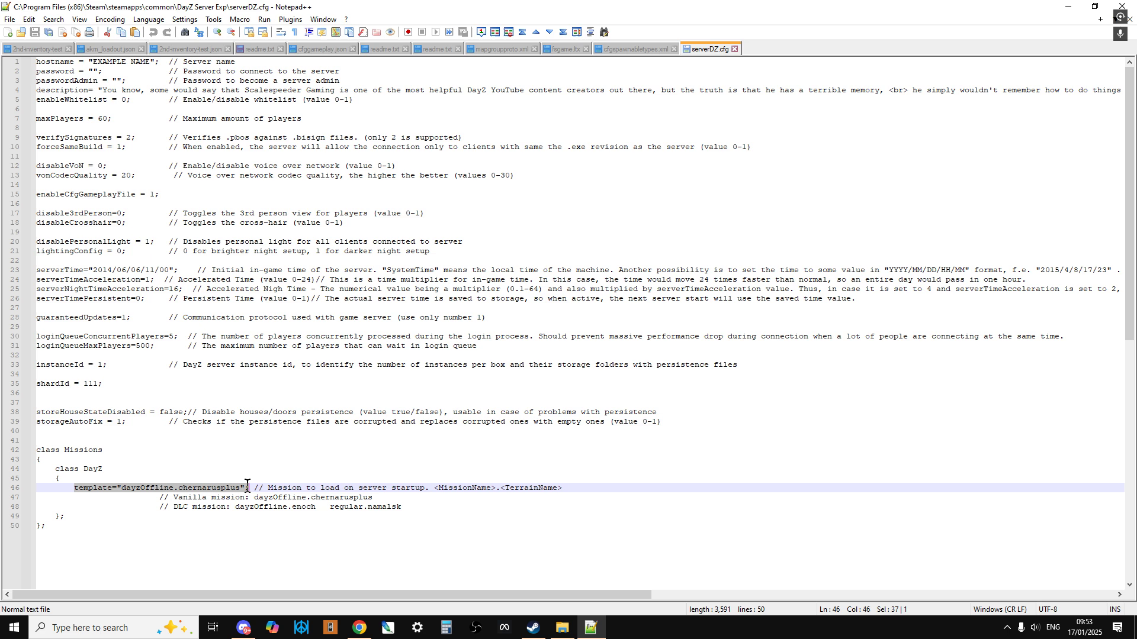
{"action": "left_click", "coordinate": [291, 508]}
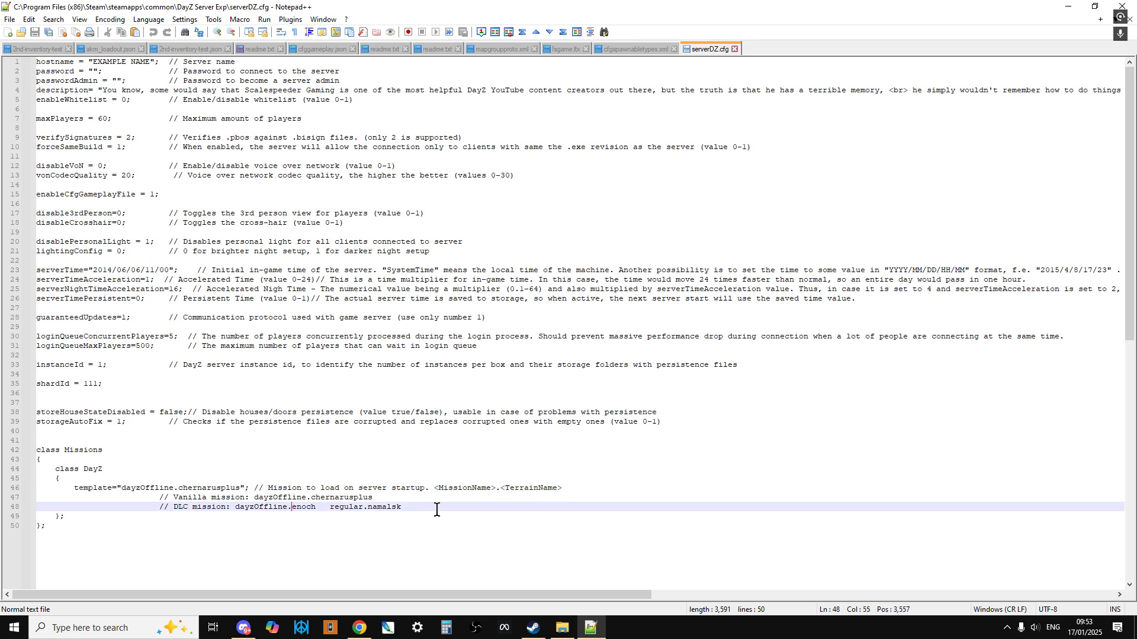
Copy the folder name dayzOffline.sakhal from the mpmissions folder in File Explorer, leaving the folder's name as it is
{"action": "left_click", "coordinate": [562, 631]}
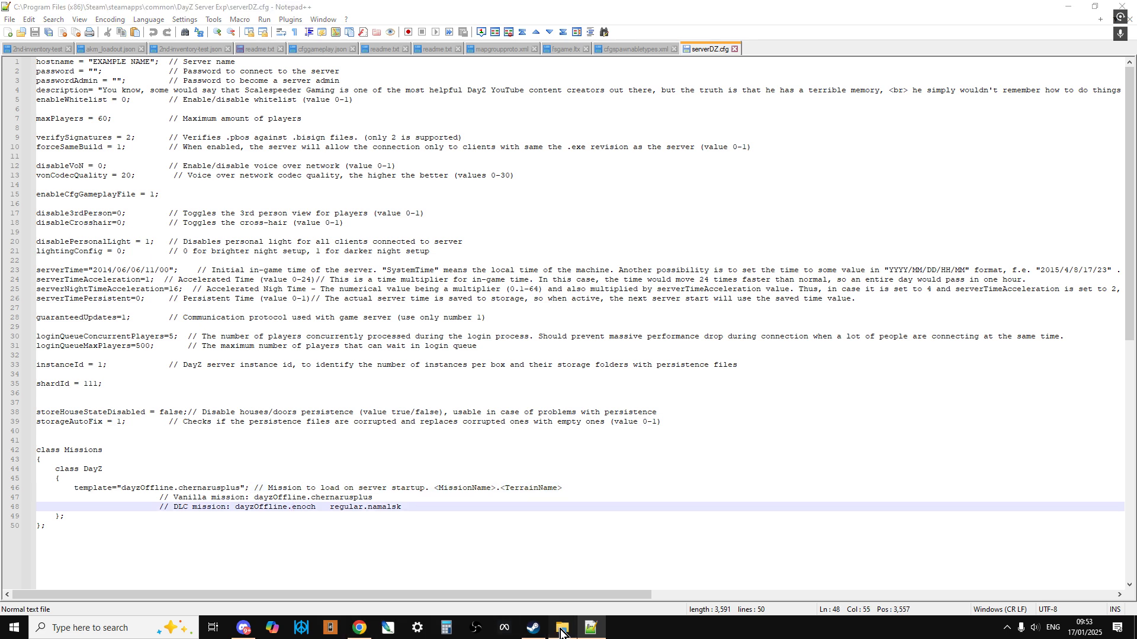
{"action": "double_click", "coordinate": [233, 314]}
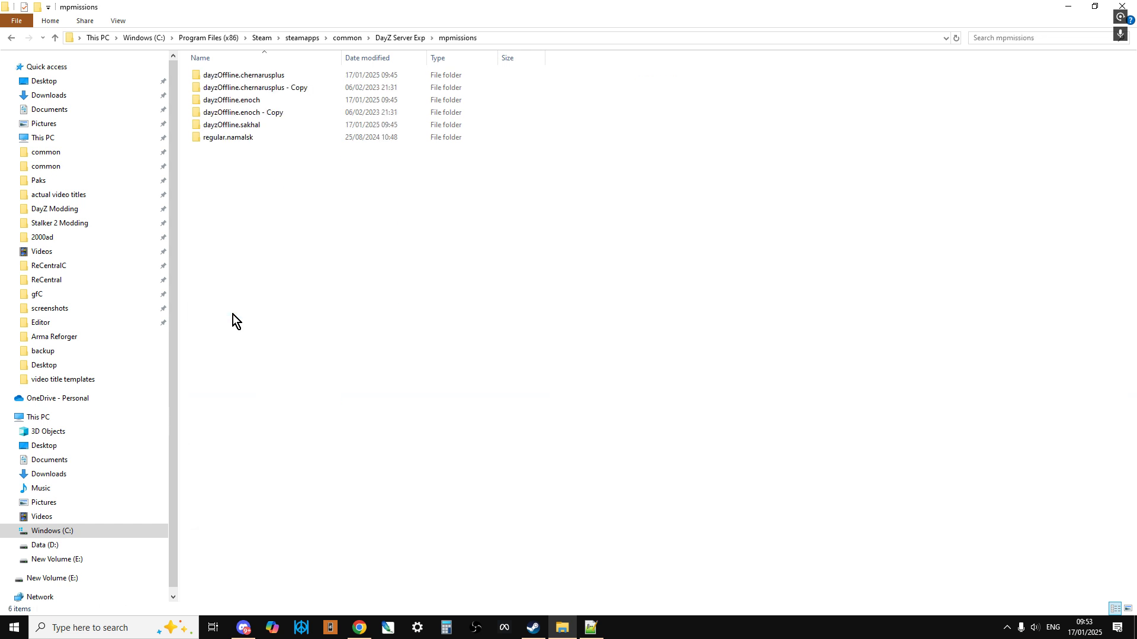
{"action": "left_click", "coordinate": [255, 126]}
{"action": "left_click", "coordinate": [255, 126]}
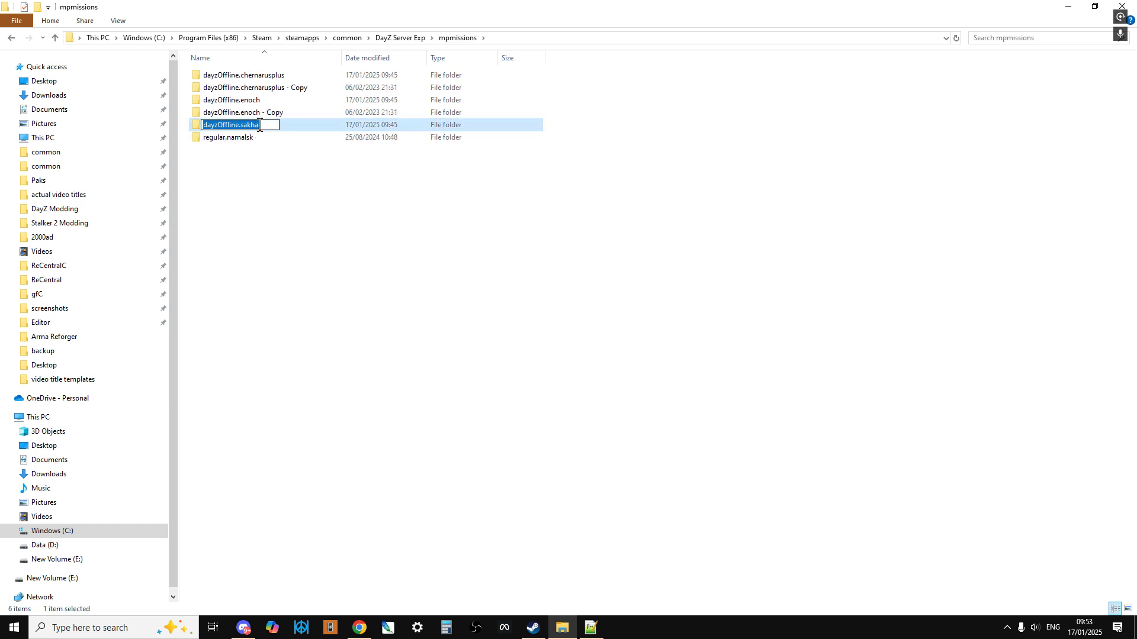
{"action": "left_click_drag", "start_coordinate": [256, 125], "coordinate": [204, 125]}
{"action": "right_click", "coordinate": [204, 125]}
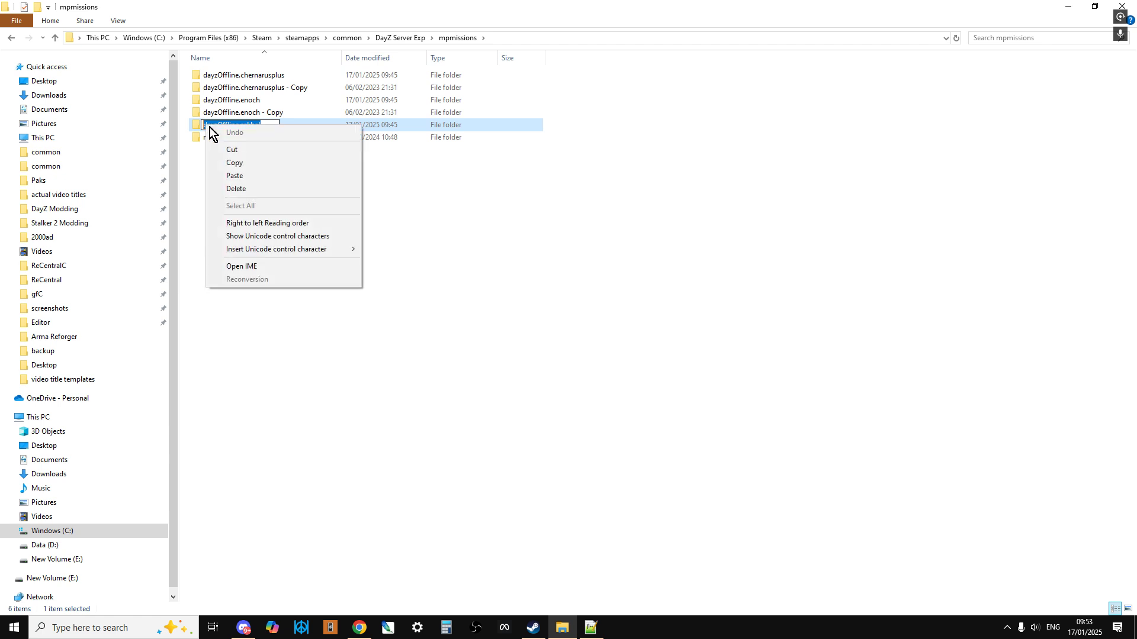
{"action": "left_click", "coordinate": [240, 167]}
{"action": "left_click", "coordinate": [264, 229]}
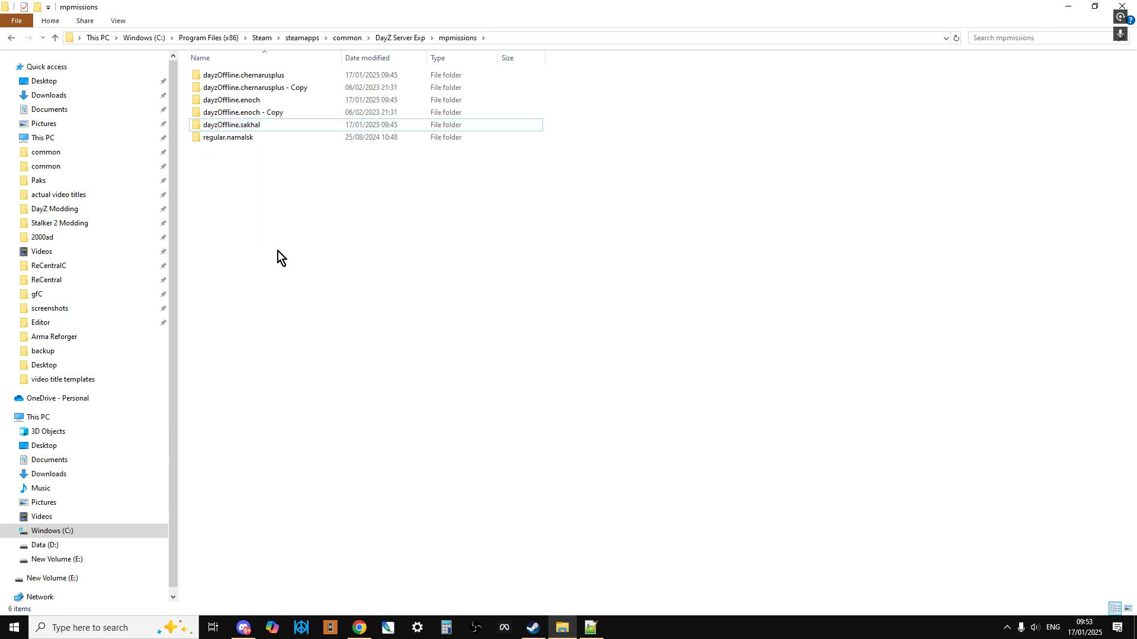
In serverDZ.cfg, add dayzOffline.sakhal to the vanilla mission comment and set the mission template to dayzOffline.sakhal
{"action": "left_click", "coordinate": [591, 628]}
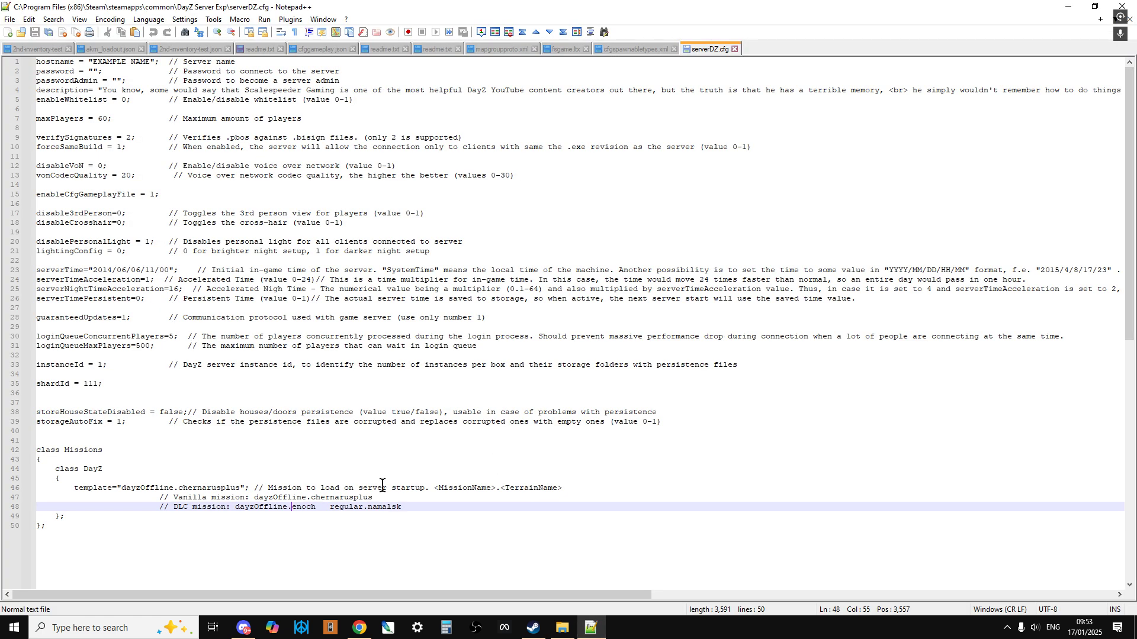
{"action": "left_click", "coordinate": [441, 498]}
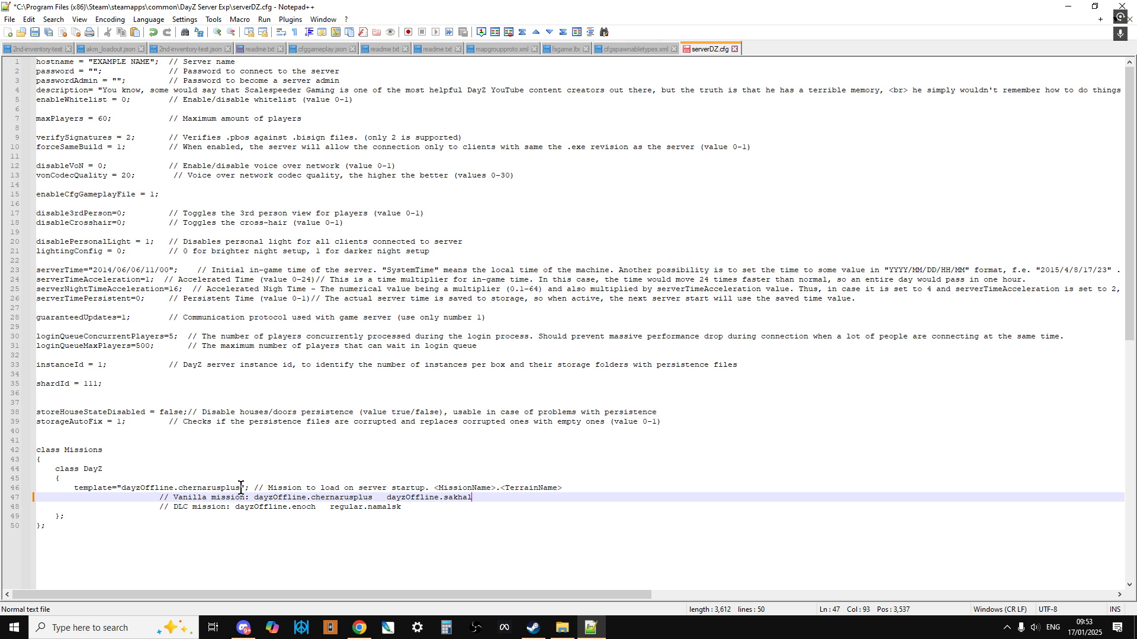
{"action": "left_click_drag", "start_coordinate": [239, 488], "coordinate": [122, 488]}
{"action": "key", "text": "ctrl+v"}
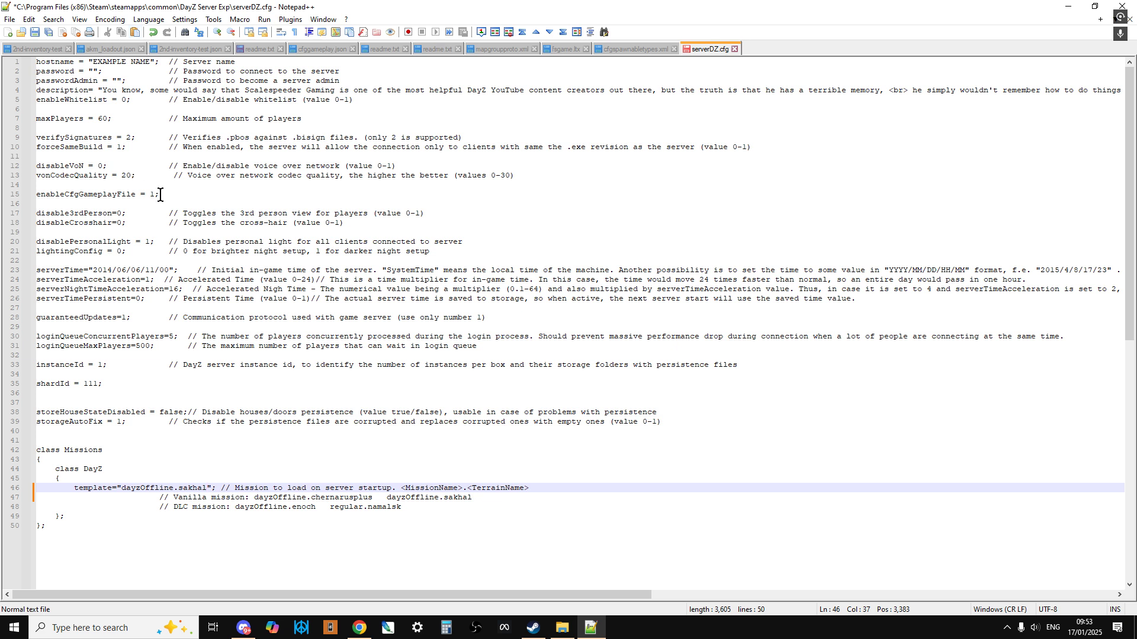
Check the enableCfgGameplayFile line and save the edited config as a new file named serverDZSAK.cfg
{"action": "left_click_drag", "start_coordinate": [174, 194], "coordinate": [21, 193]}
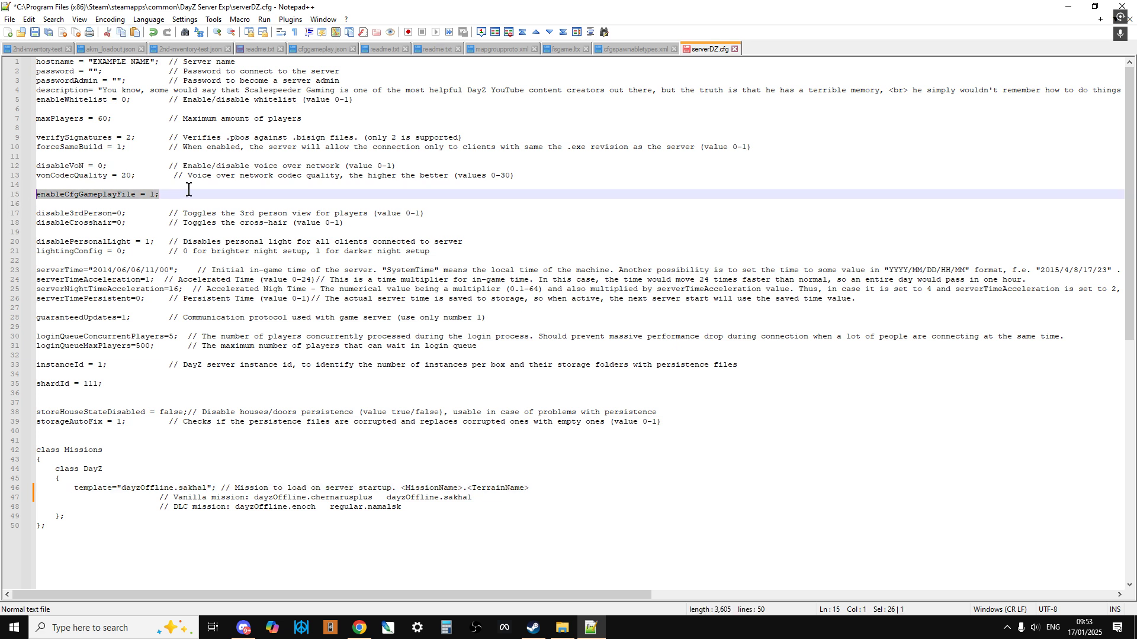
{"action": "left_click", "coordinate": [178, 248]}
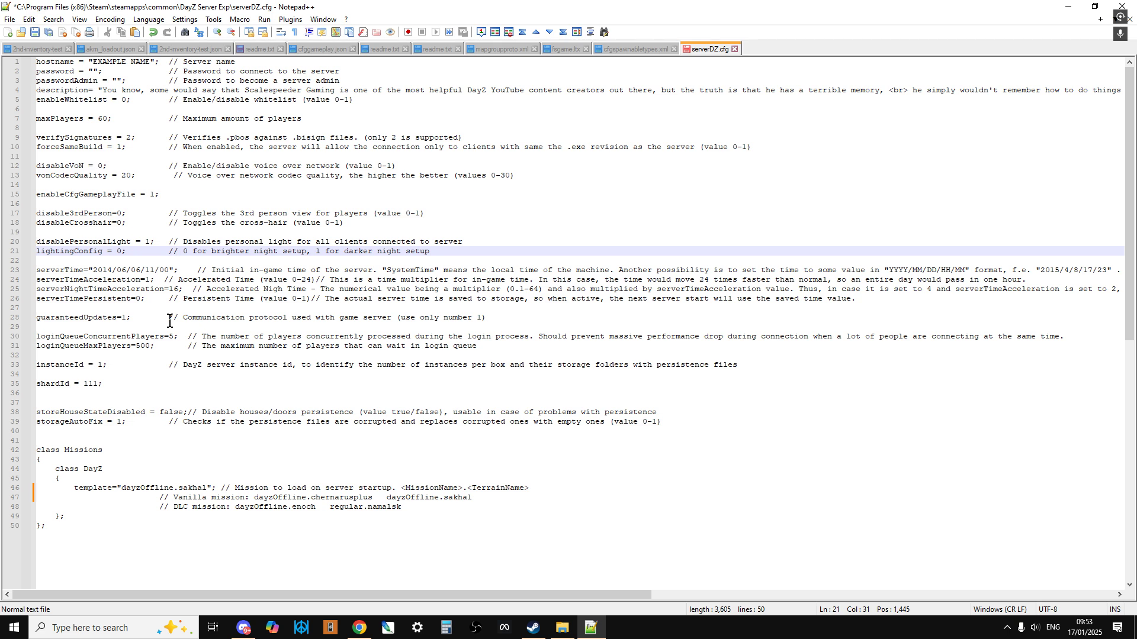
{"action": "left_click", "coordinate": [10, 19]}
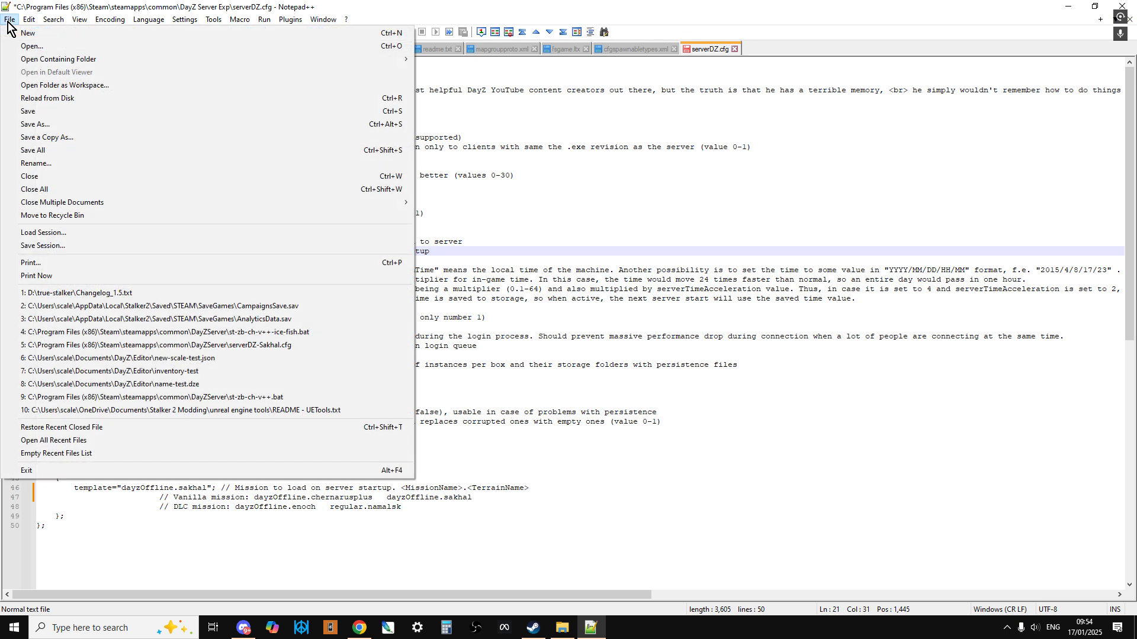
{"action": "left_click", "coordinate": [48, 123]}
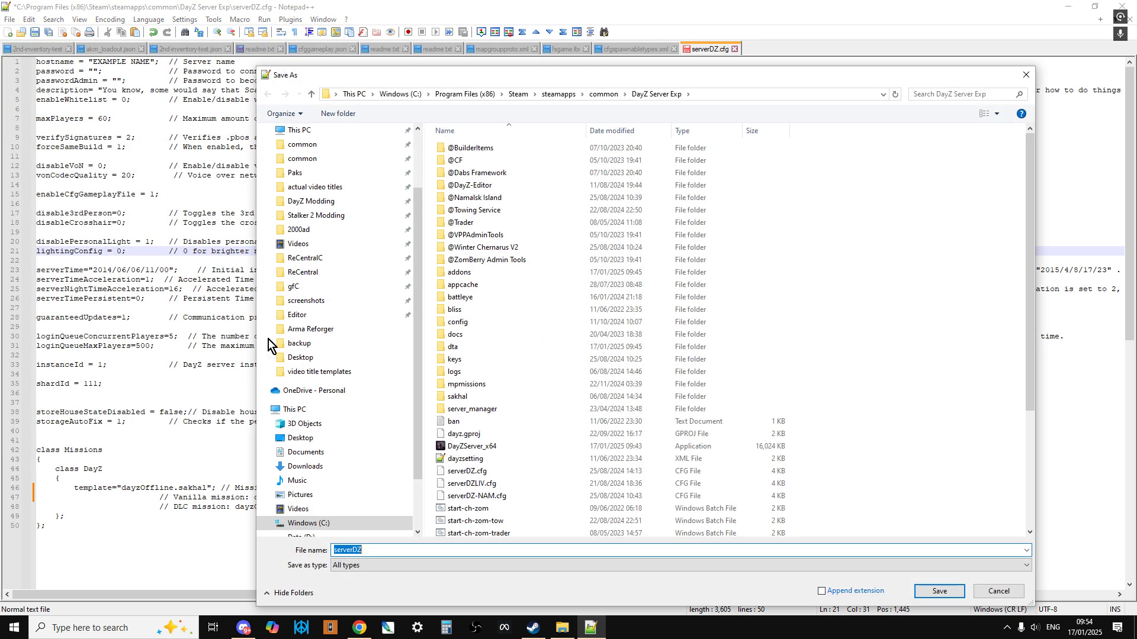
{"action": "left_click", "coordinate": [374, 549]}
{"action": "type", "text": "SAK.cfg\""}
{"action": "left_click", "coordinate": [941, 592]}
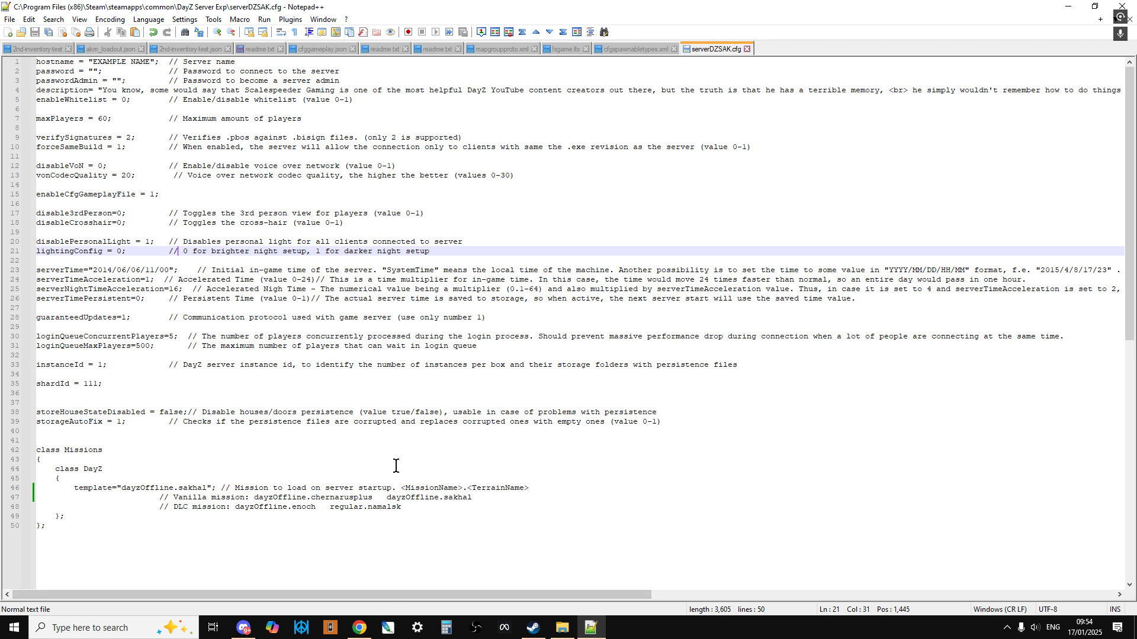
Return to the DayZ Server Exp folder in File Explorer and locate serverDZSAK.cfg and the startup batch files
{"action": "left_click", "coordinate": [561, 627]}
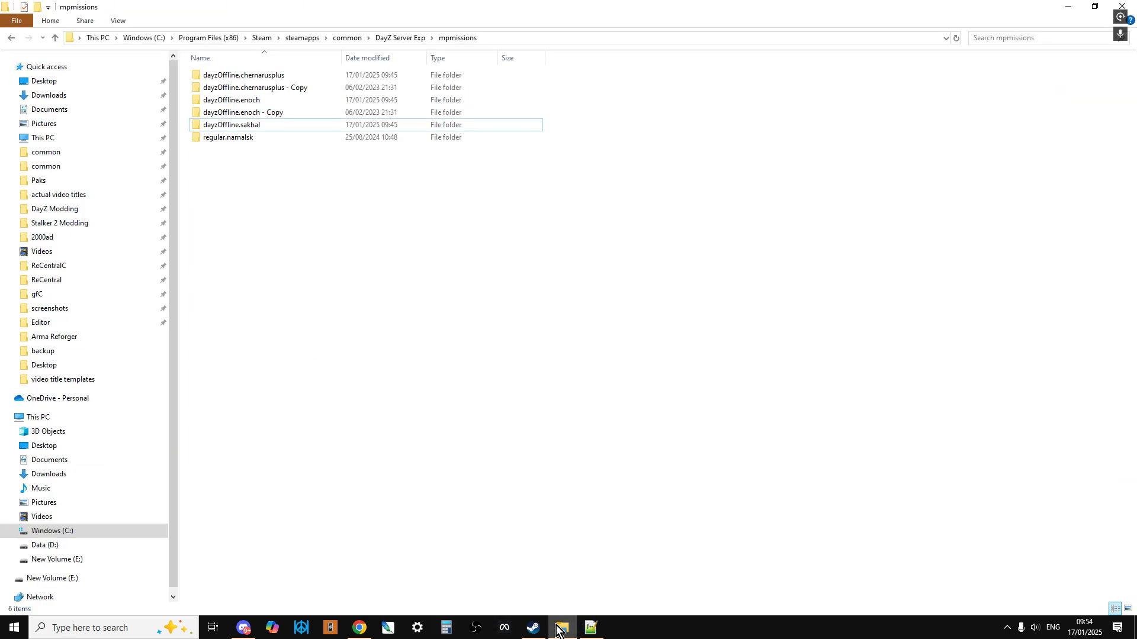
{"action": "left_click", "coordinate": [55, 38]}
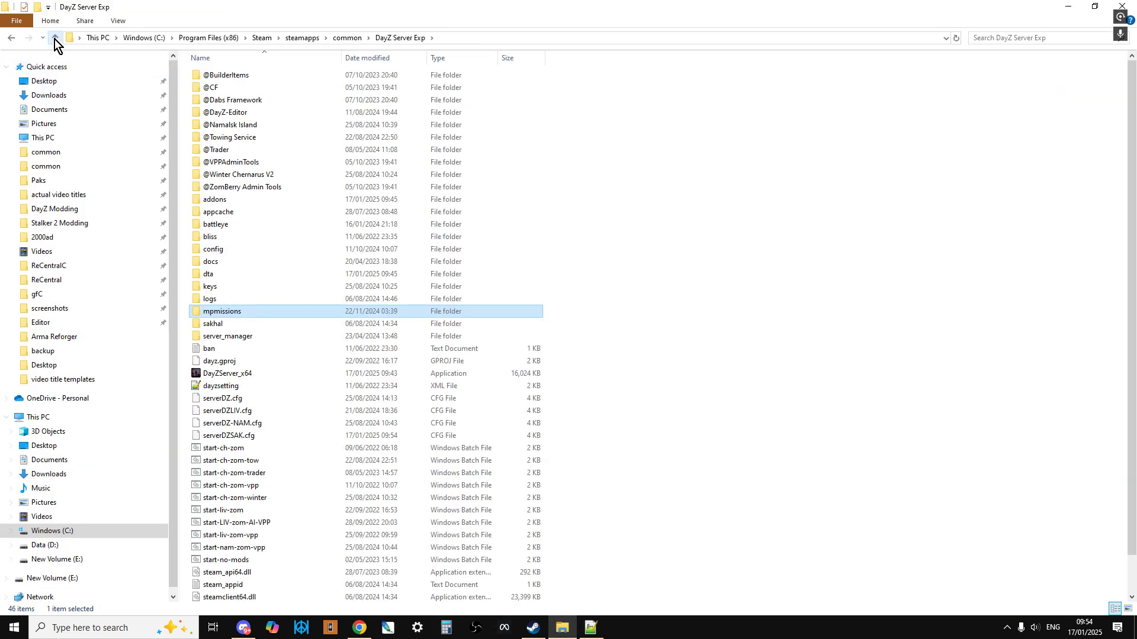
{"action": "left_click", "coordinate": [226, 439]}
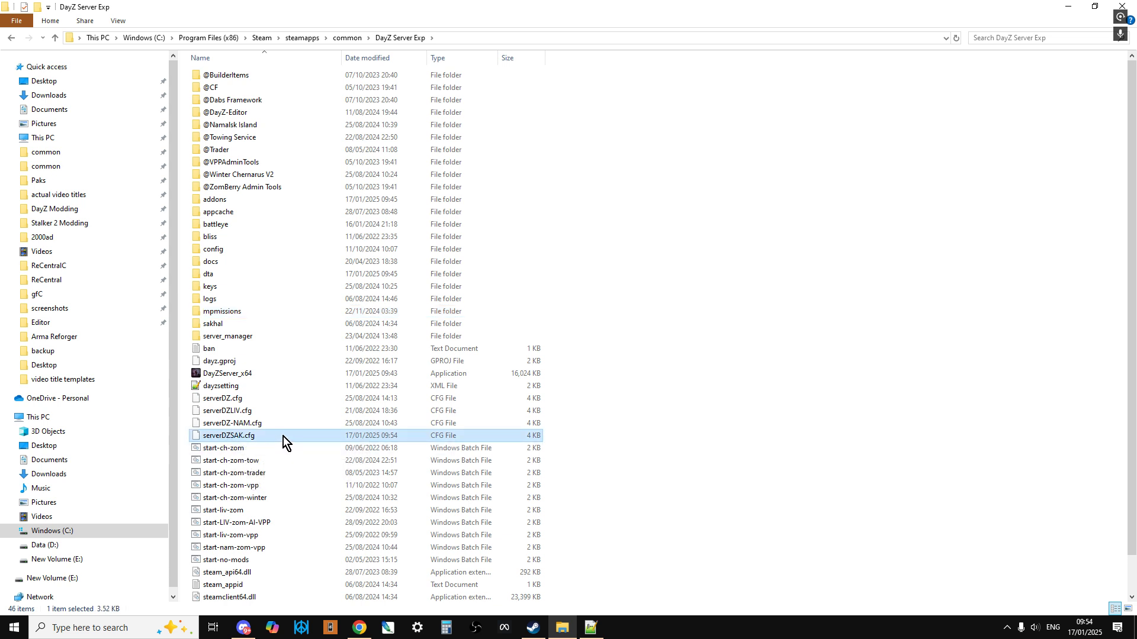
{"action": "scroll", "coordinate": [283, 435], "scroll_direction": "down", "scroll_amount": 1}
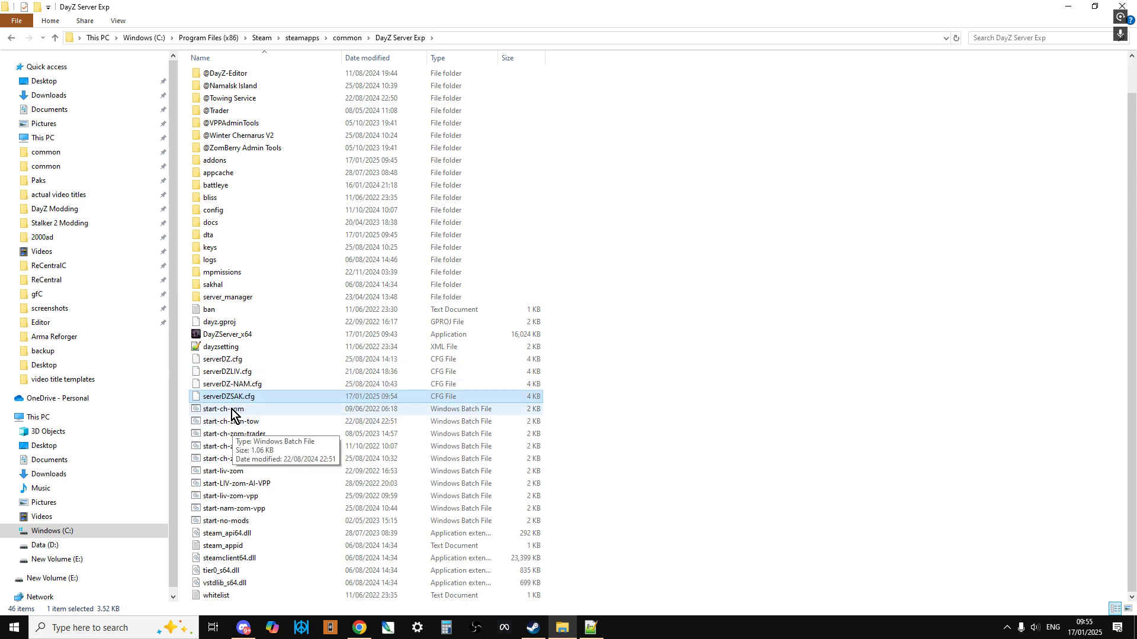
Open the start-ch-zom batch file in Notepad++ and select the config file name on its serverConfig line
{"action": "left_click", "coordinate": [223, 410]}
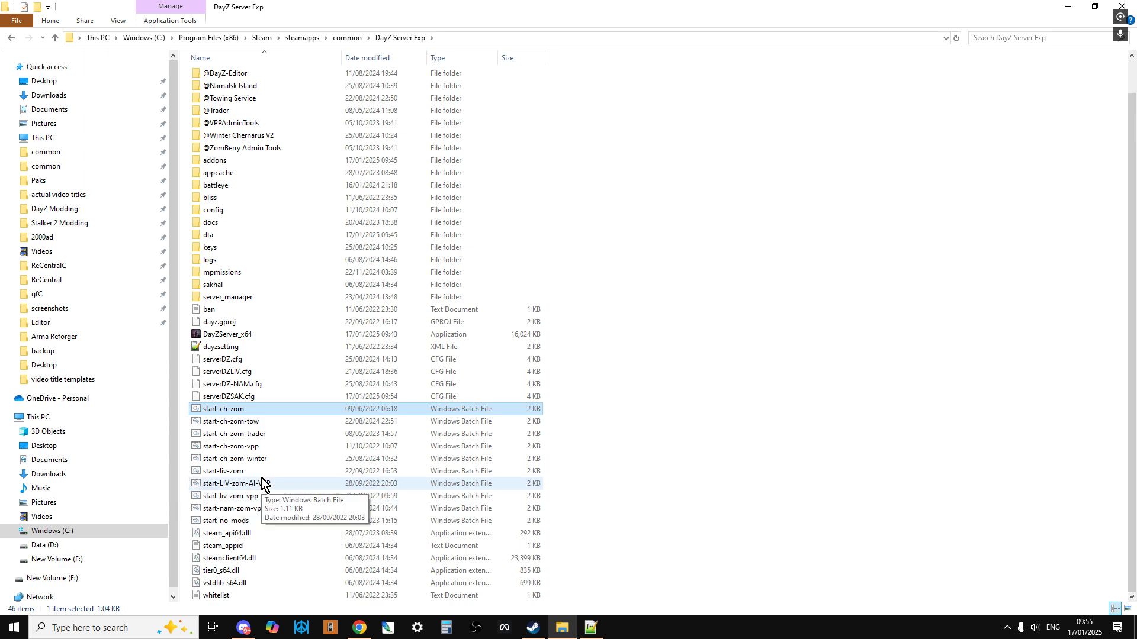
{"action": "right_click", "coordinate": [234, 413]}
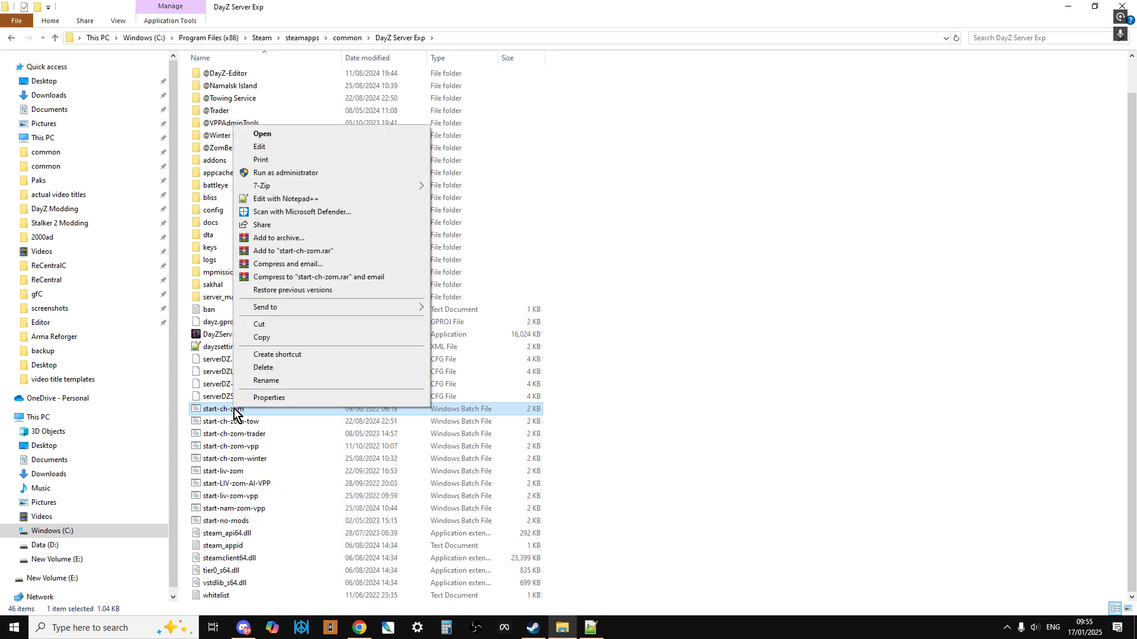
{"action": "left_click", "coordinate": [328, 199]}
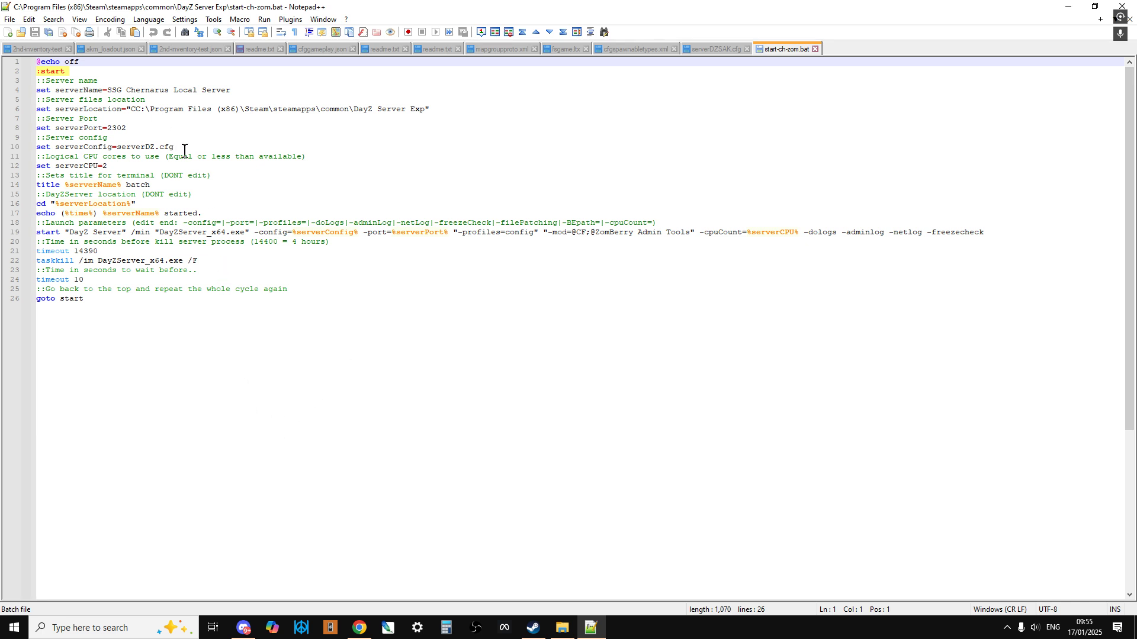
{"action": "left_click_drag", "start_coordinate": [180, 148], "coordinate": [34, 144]}
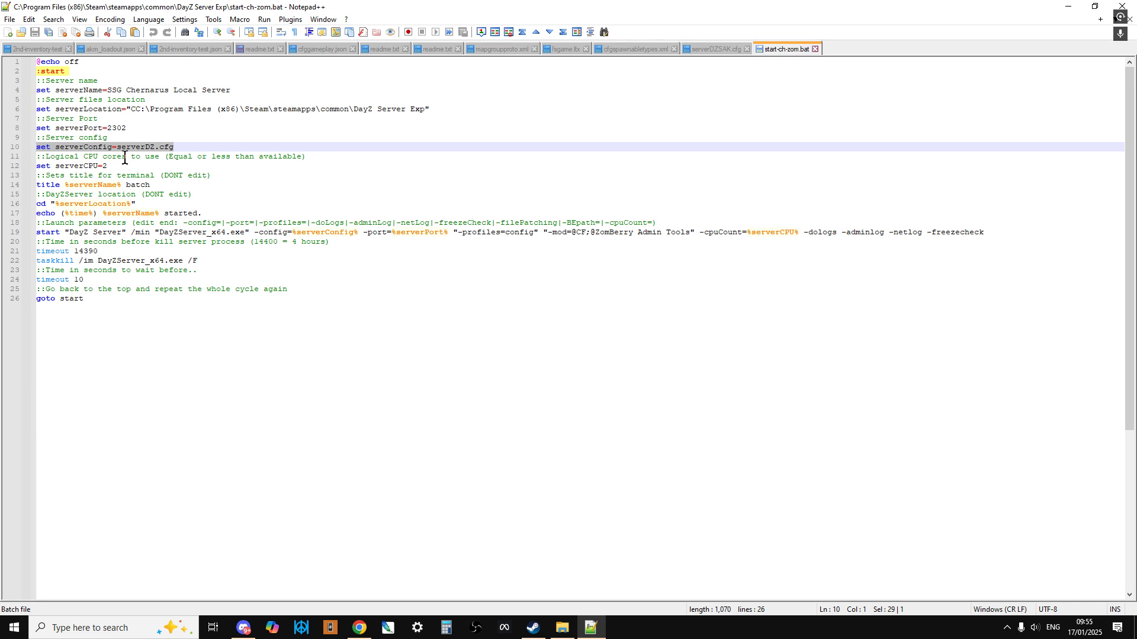
{"action": "left_click", "coordinate": [193, 147]}
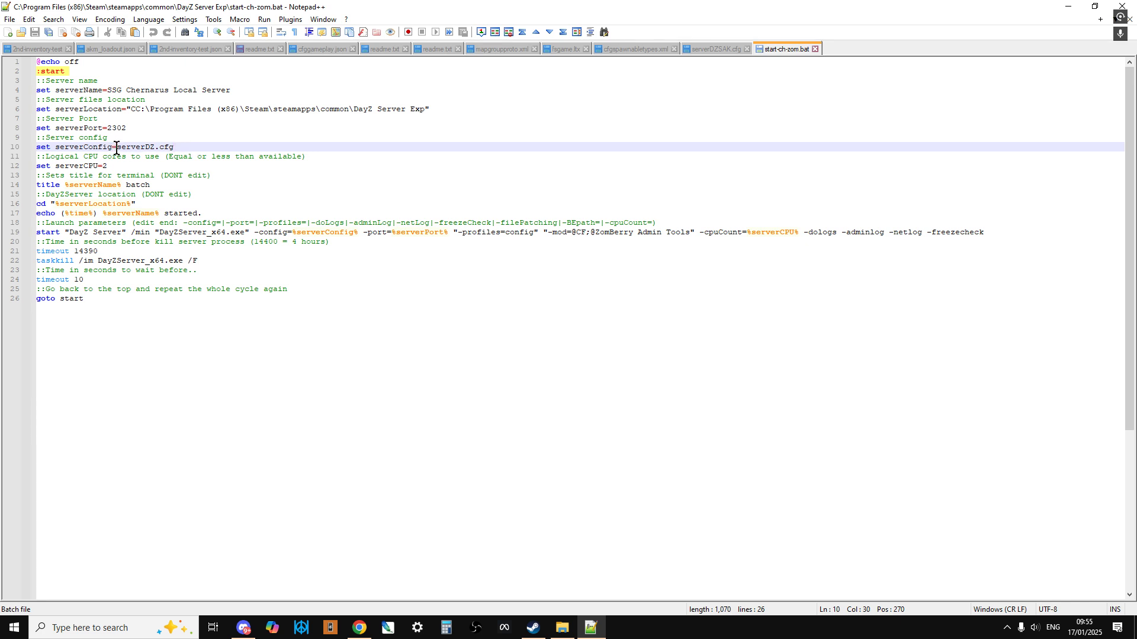
{"action": "left_click_drag", "start_coordinate": [117, 147], "coordinate": [176, 147]}
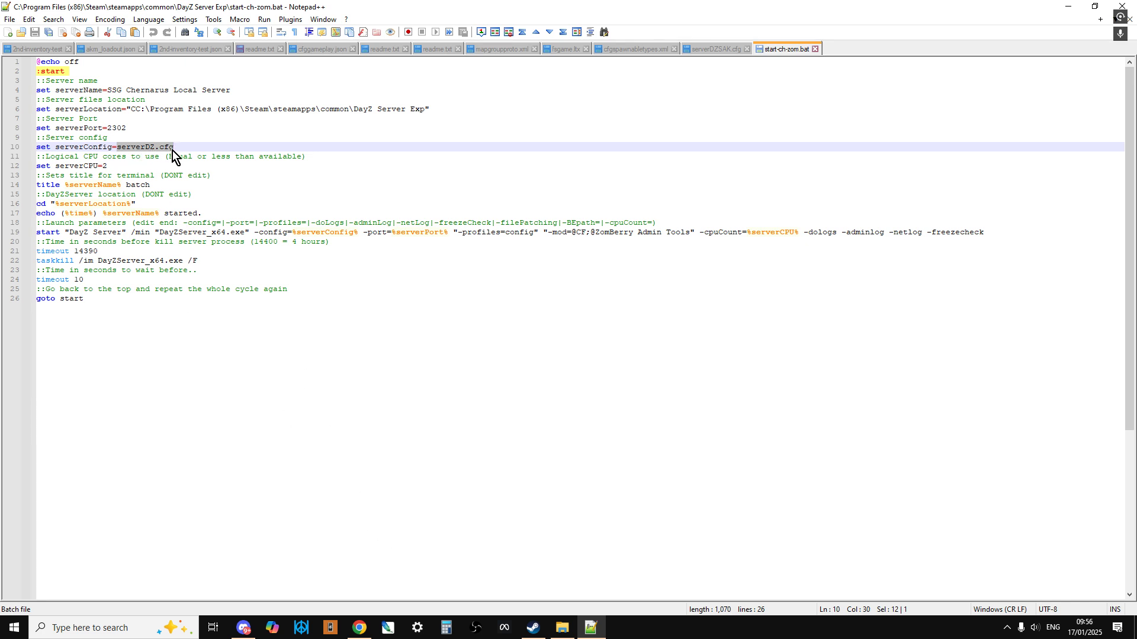
Copy the file name serverDZSAK.cfg from the DayZ Server Exp folder in File Explorer, leaving the file's name as it is
{"action": "left_click", "coordinate": [562, 627]}
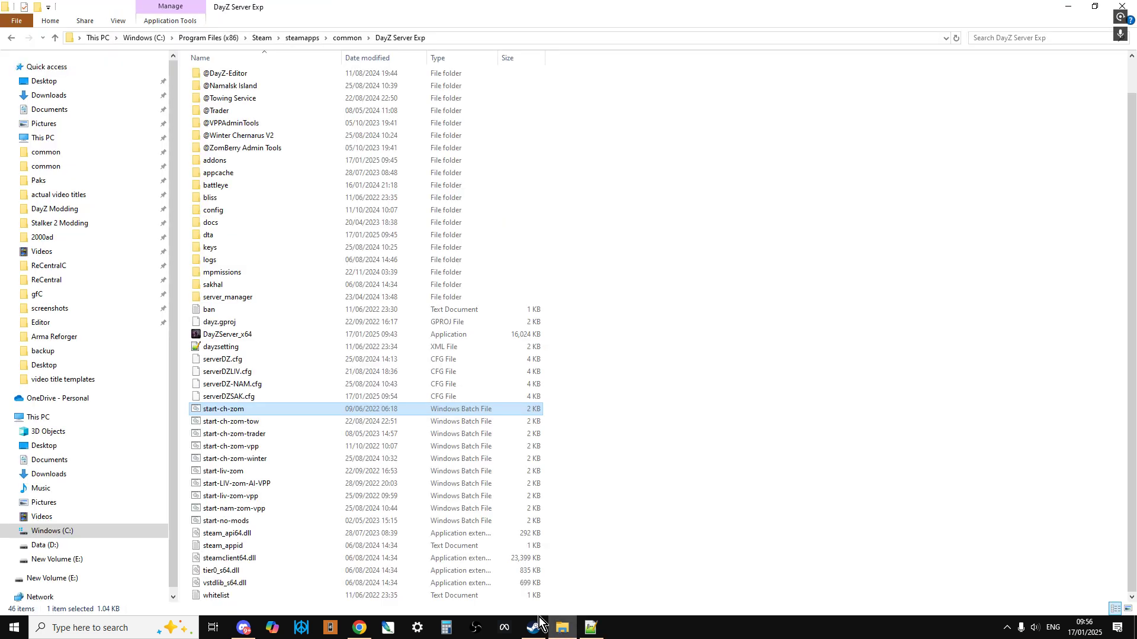
{"action": "left_click", "coordinate": [250, 397]}
{"action": "left_click", "coordinate": [243, 400]}
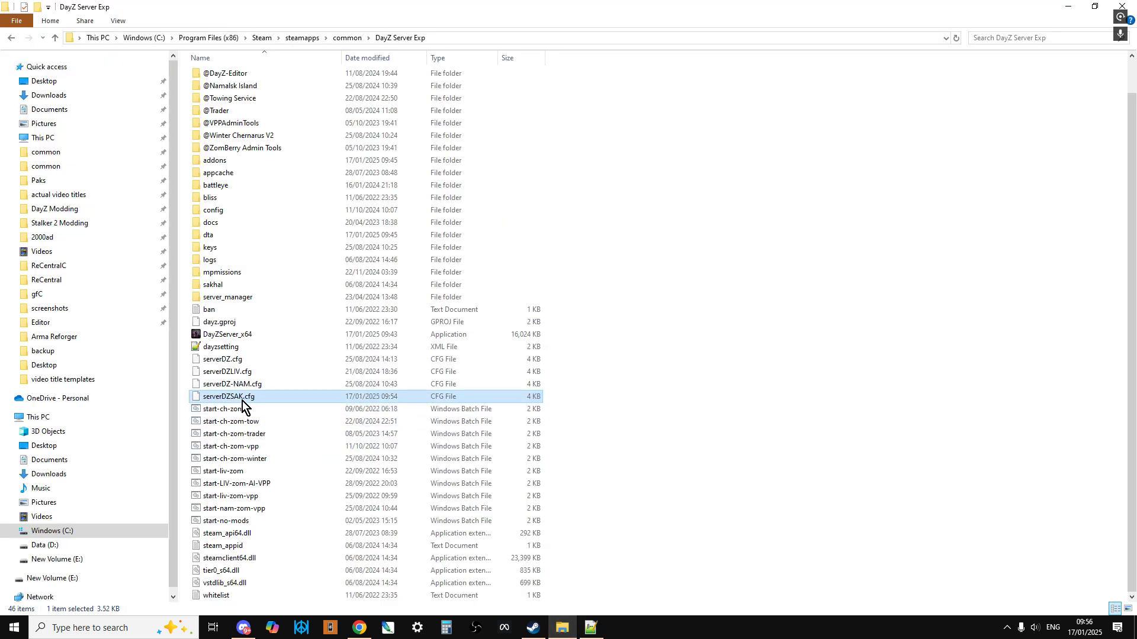
{"action": "right_click", "coordinate": [203, 398]}
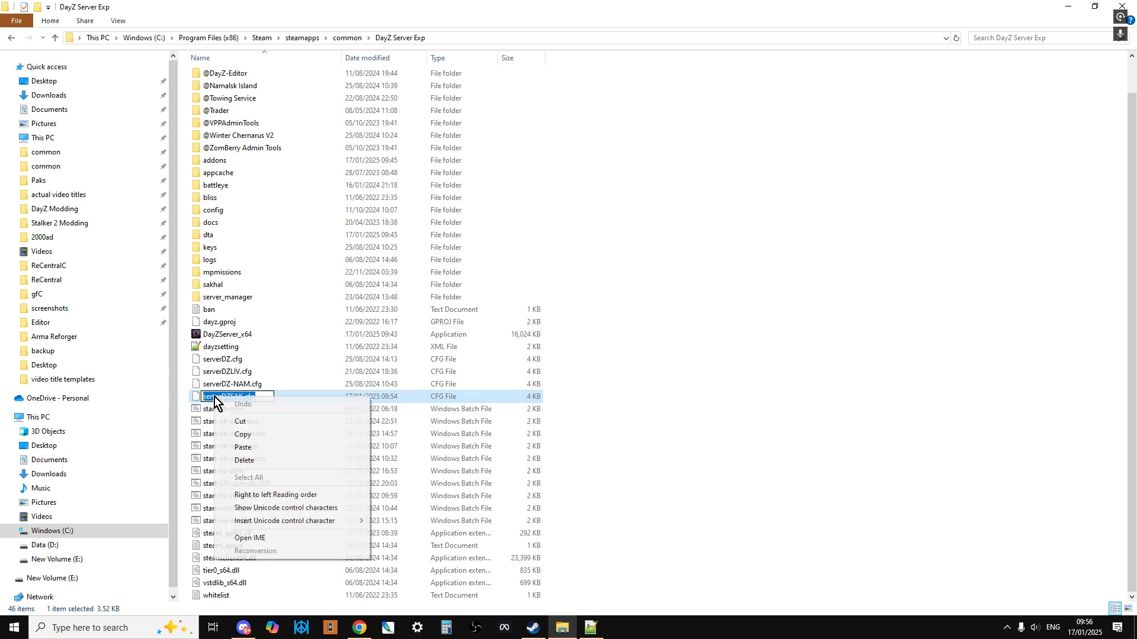
{"action": "left_click", "coordinate": [254, 432]}
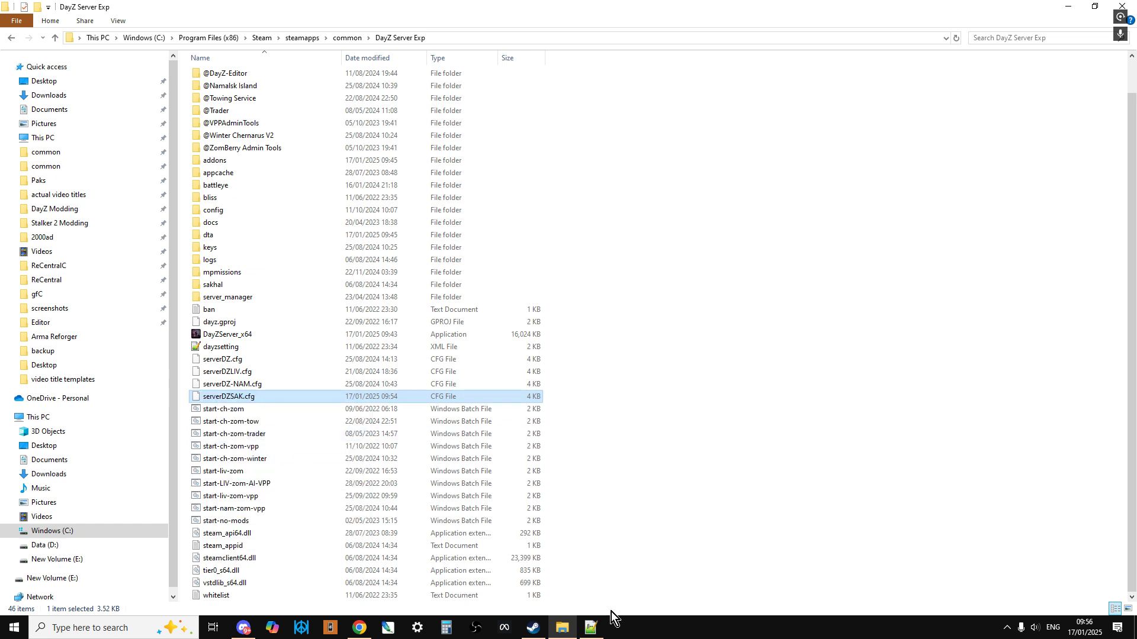
Back in Notepad++, replace the serverConfig value in the batch file with serverDZSAK.cfg
{"action": "left_click", "coordinate": [591, 628]}
{"action": "left_click_drag", "start_coordinate": [174, 147], "coordinate": [118, 148]}
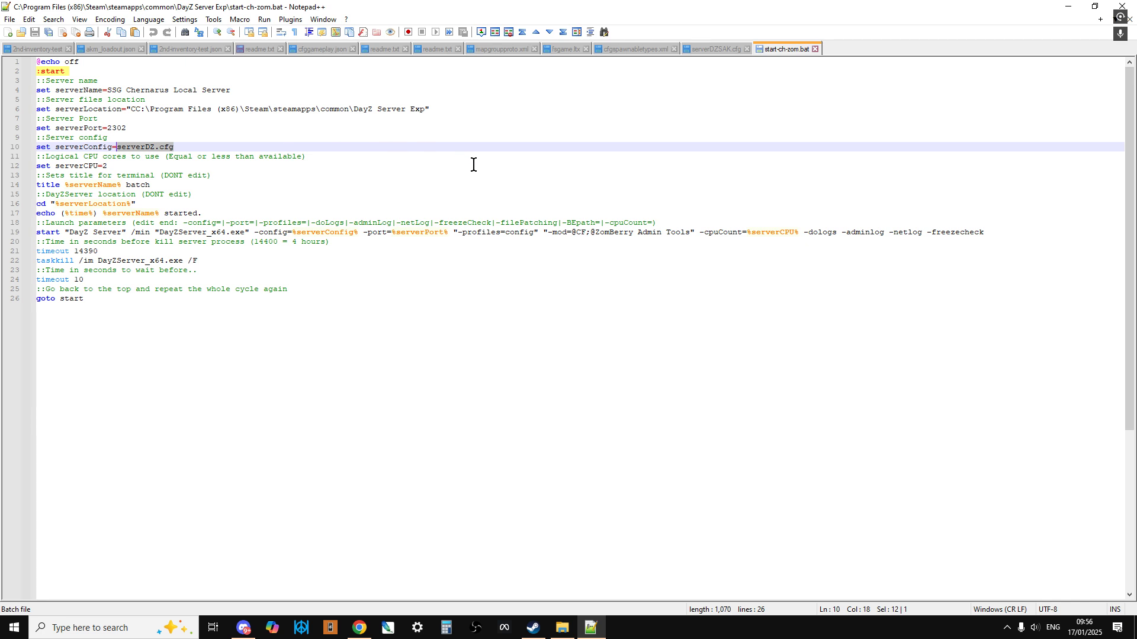
{"action": "key", "text": "ctrl+v"}
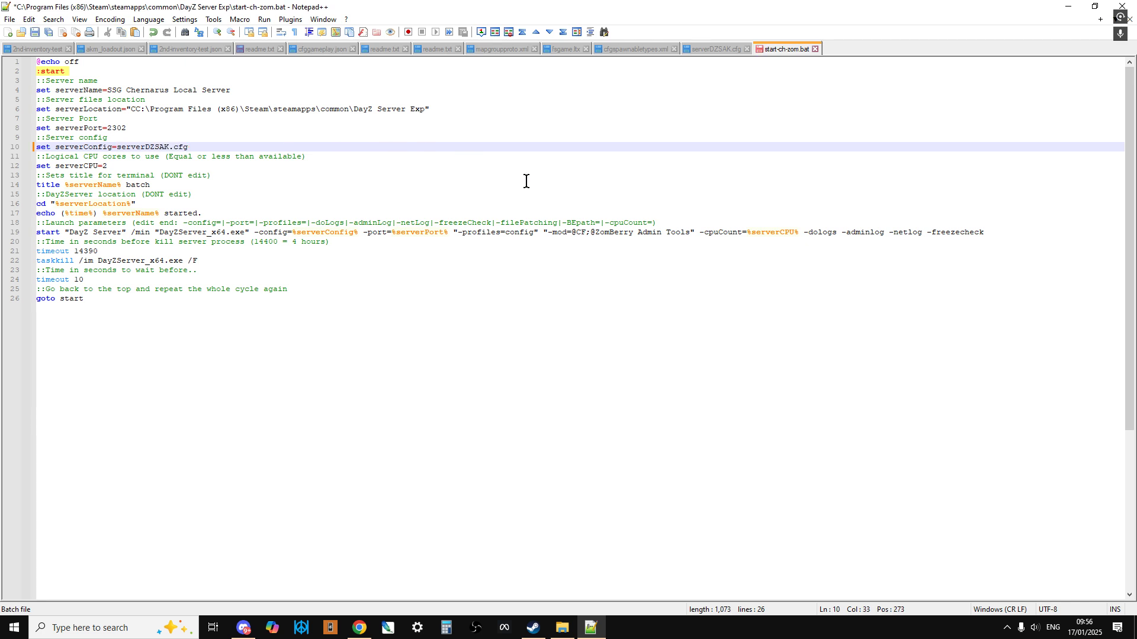
Save the edited batch file as a new file named "start-SAK-zom.bat" in the DayZ Server Exp folder
{"action": "left_click", "coordinate": [12, 19]}
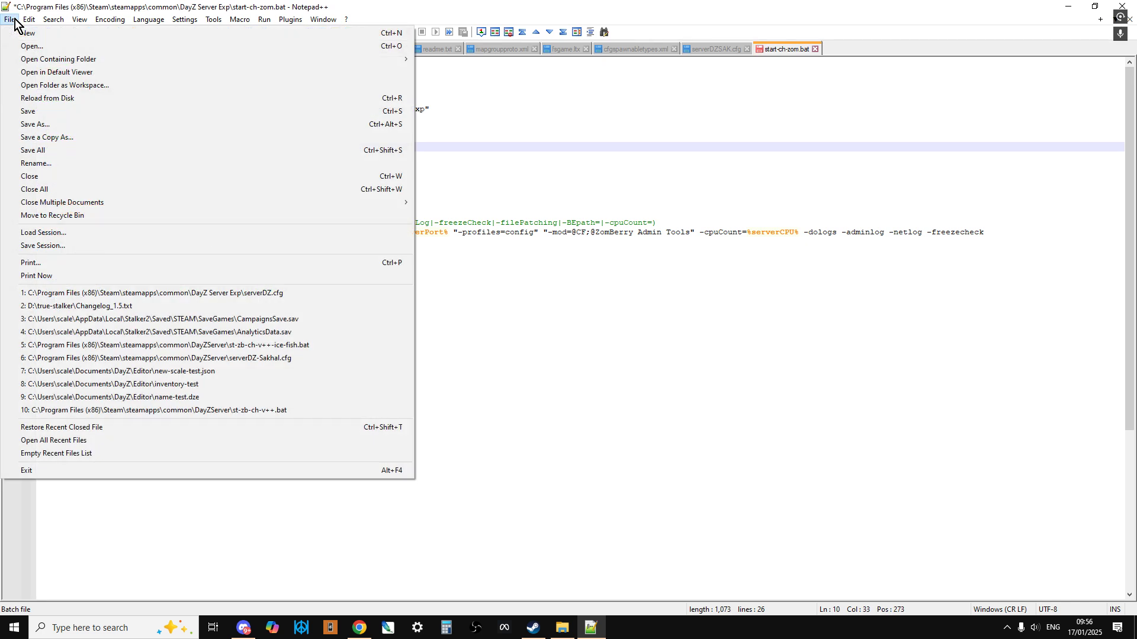
{"action": "left_click", "coordinate": [43, 124]}
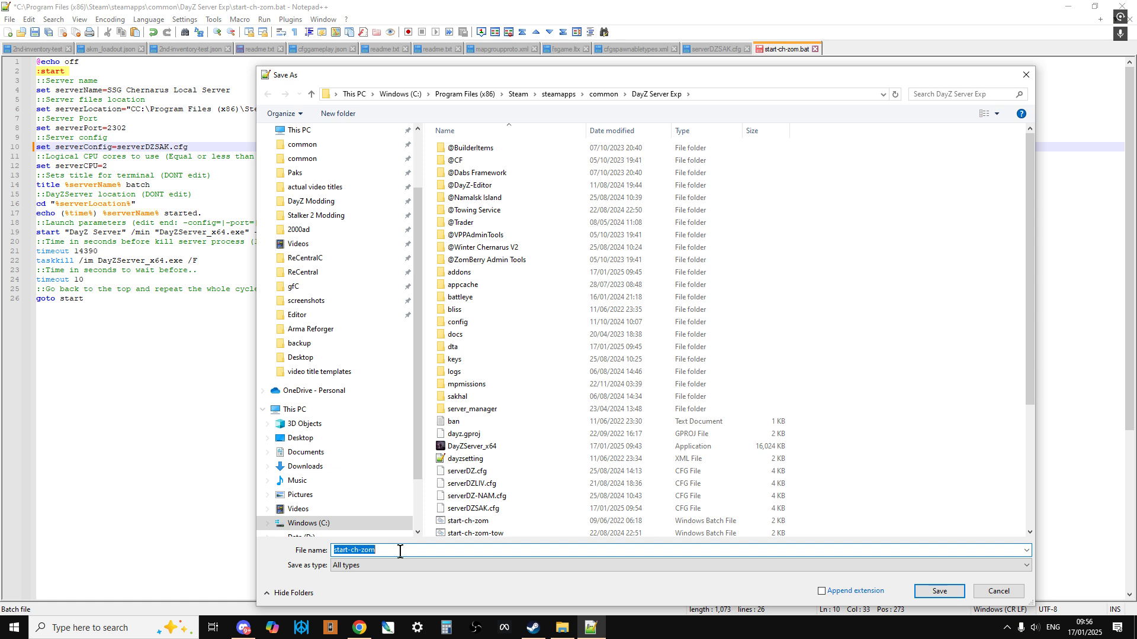
{"action": "left_click", "coordinate": [367, 550]}
{"action": "key", "text": "BackSpace"}
{"action": "type", "text": "SAK"}
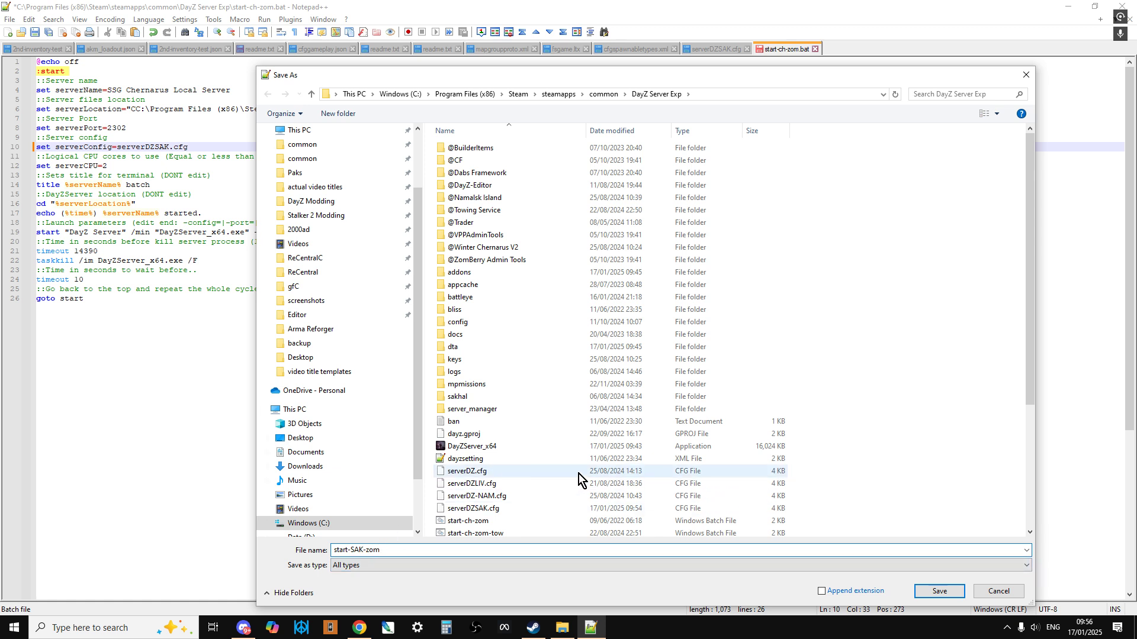
{"action": "type", "text": ".bat"}
{"action": "key", "text": "Home"}
{"action": "type", "text": "\""}
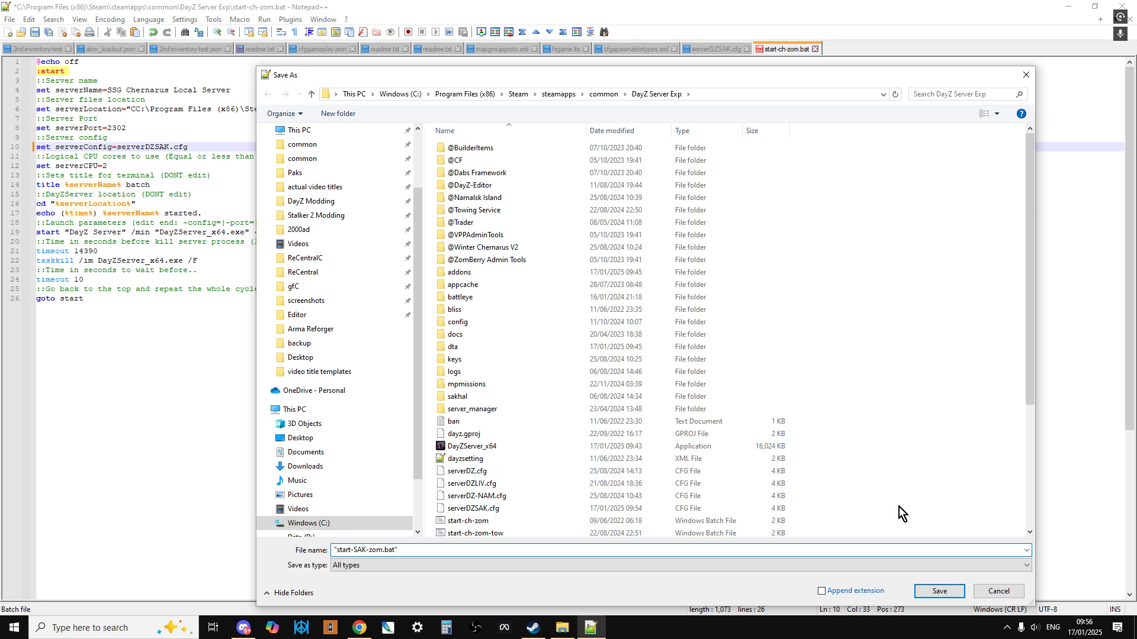
{"action": "left_click", "coordinate": [942, 592]}
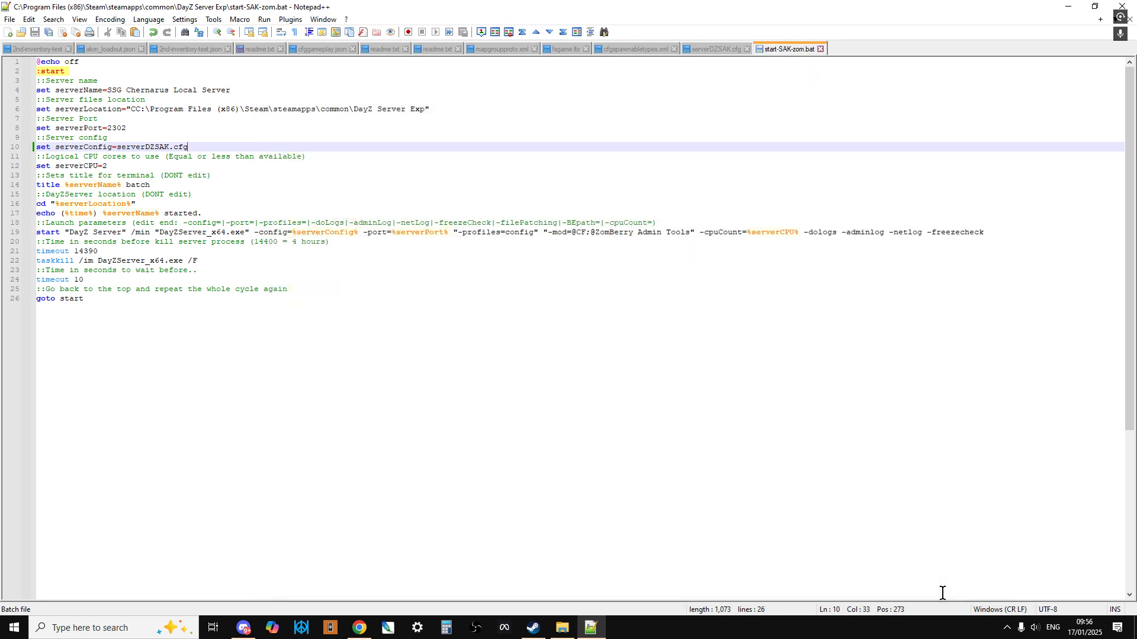
Locate start-SAK-zom in File Explorer and check the -mod parameter on the batch file's launch line in Notepad++
{"action": "left_click", "coordinate": [560, 630]}
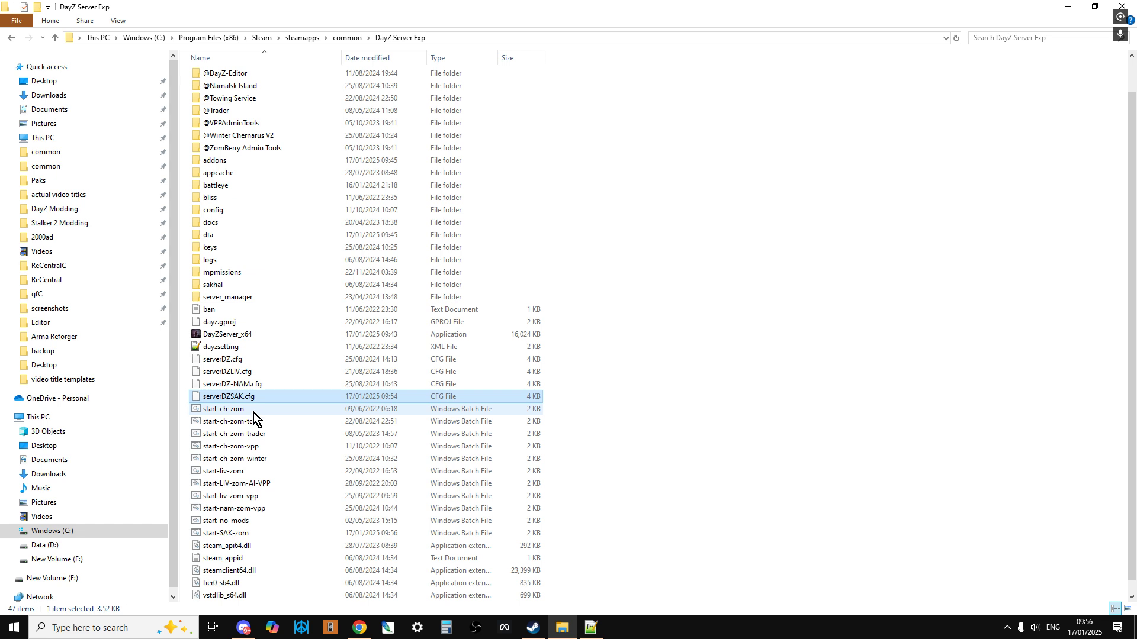
{"action": "scroll", "coordinate": [254, 413], "scroll_direction": "down", "scroll_amount": 1}
{"action": "left_click", "coordinate": [233, 521]}
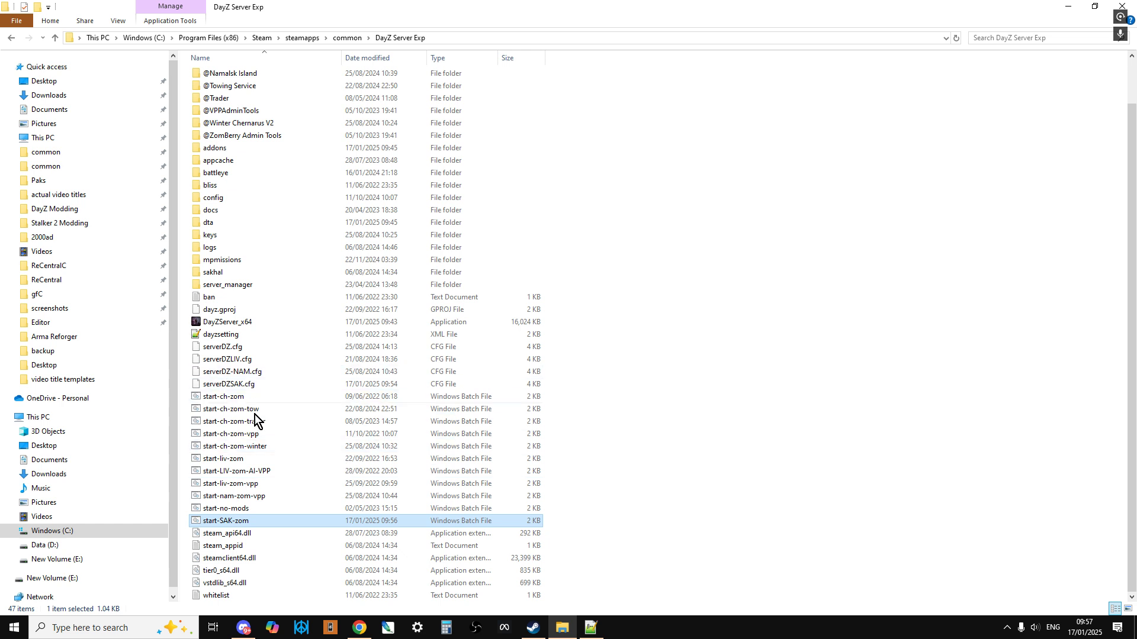
{"action": "left_click", "coordinate": [586, 633]}
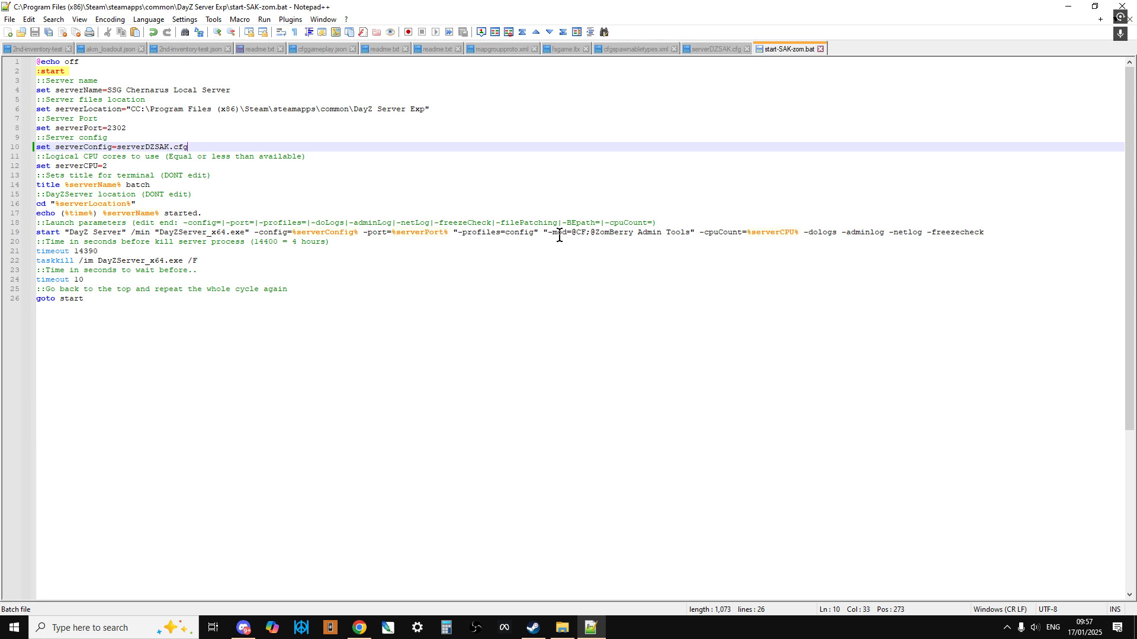
{"action": "left_click_drag", "start_coordinate": [543, 232], "coordinate": [692, 230]}
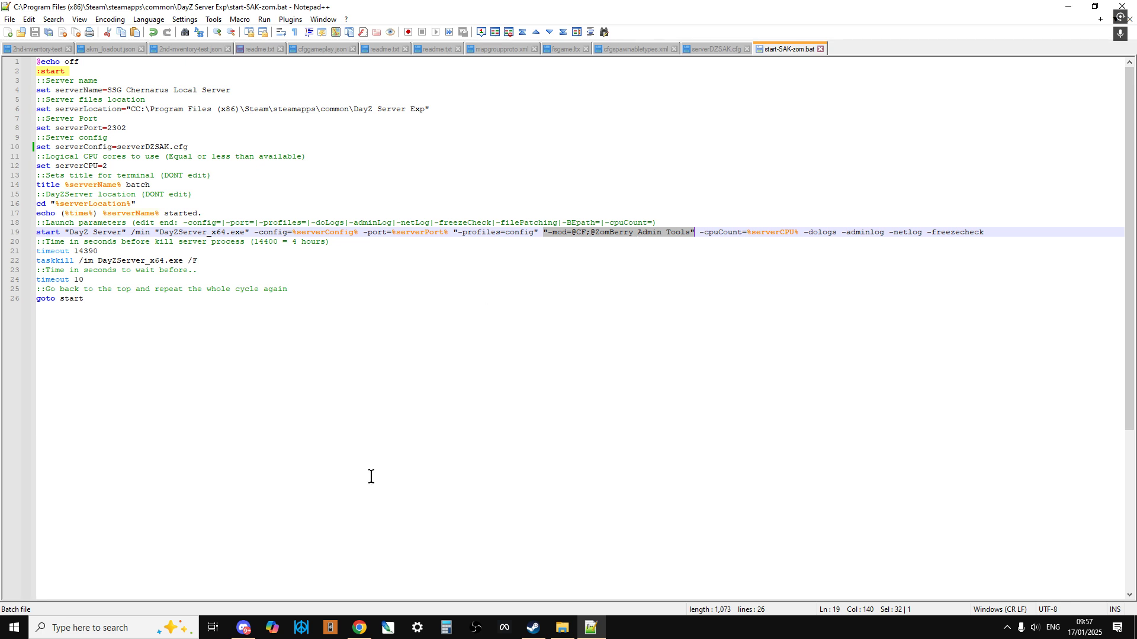
In File Explorer, go from the server folder to the !Workshop folder inside the DayZ game folder
{"action": "left_click", "coordinate": [561, 629]}
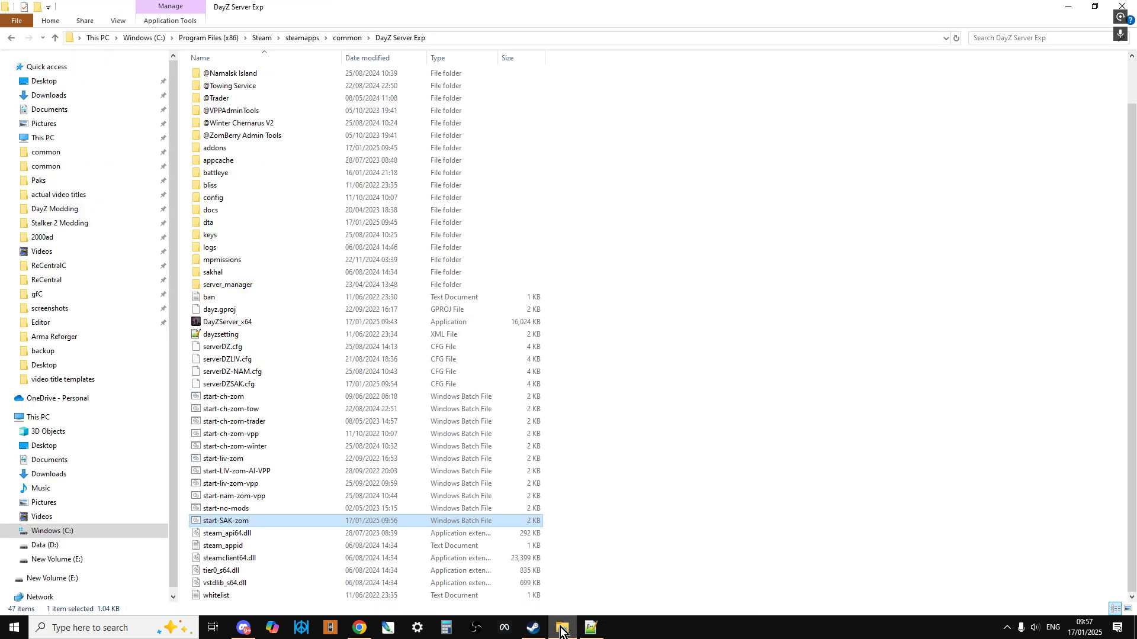
{"action": "left_click", "coordinate": [52, 37]}
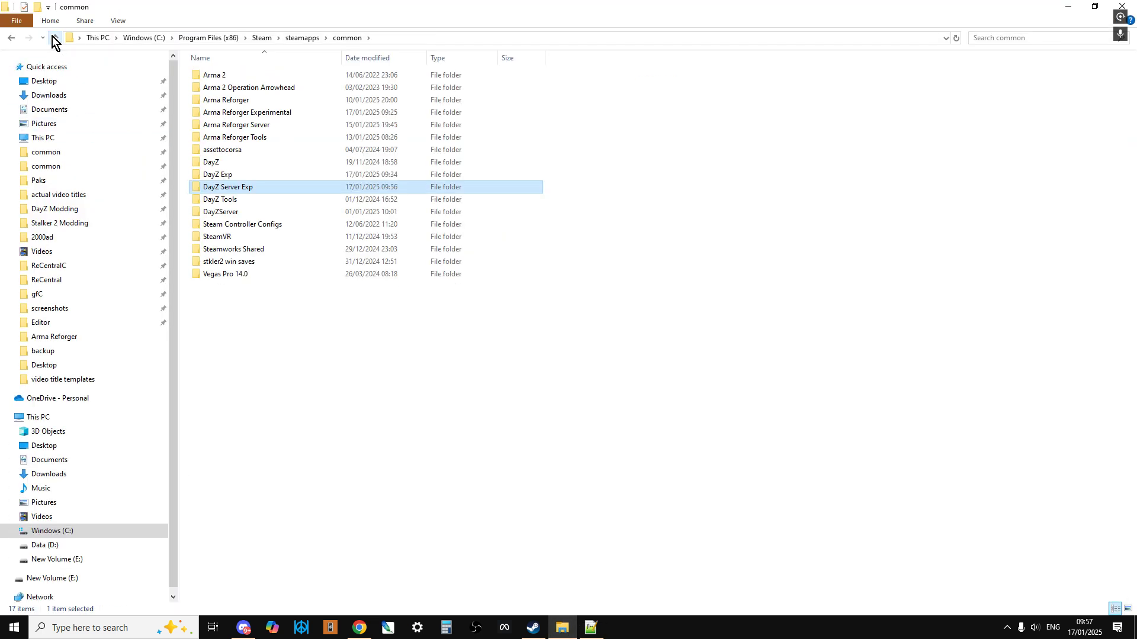
{"action": "double_click", "coordinate": [232, 162]}
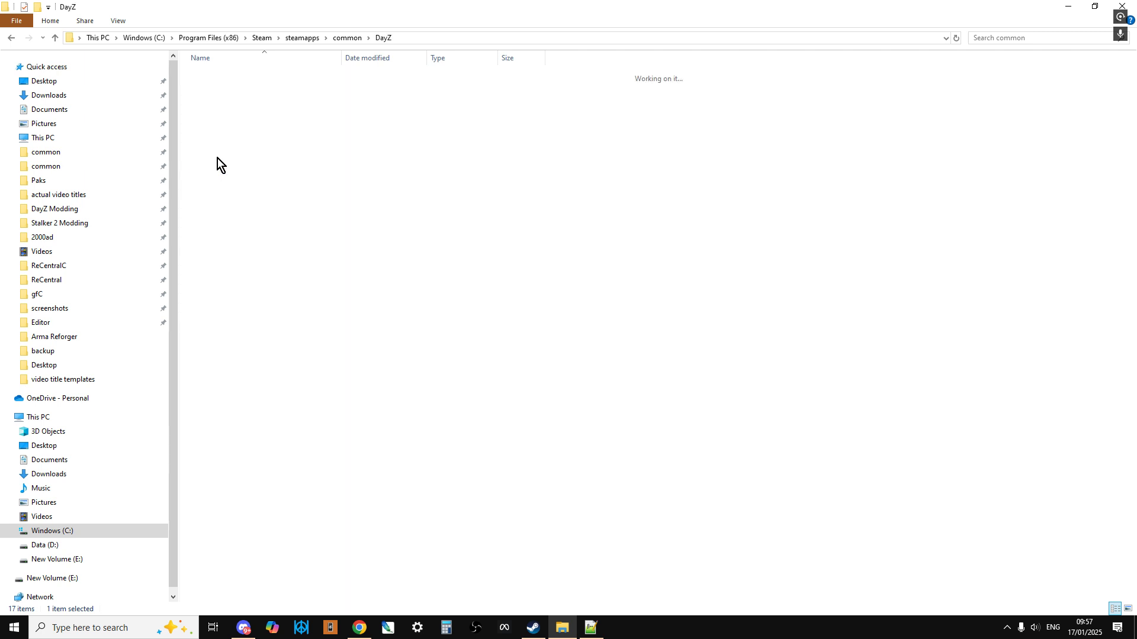
{"action": "double_click", "coordinate": [226, 101]}
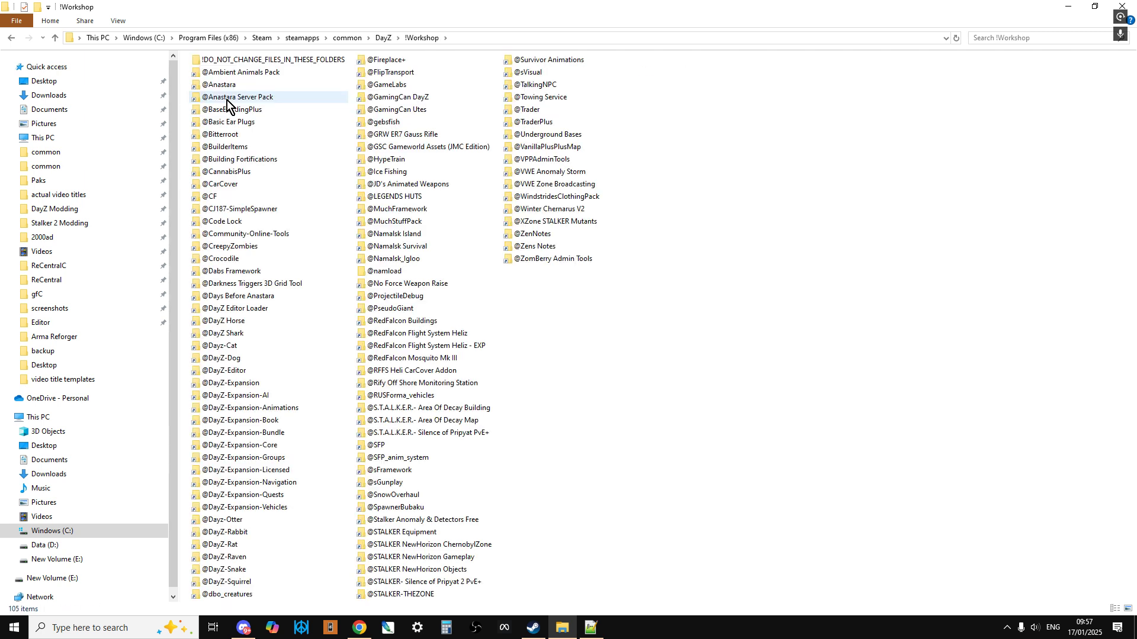
{"action": "left_click", "coordinate": [220, 199]}
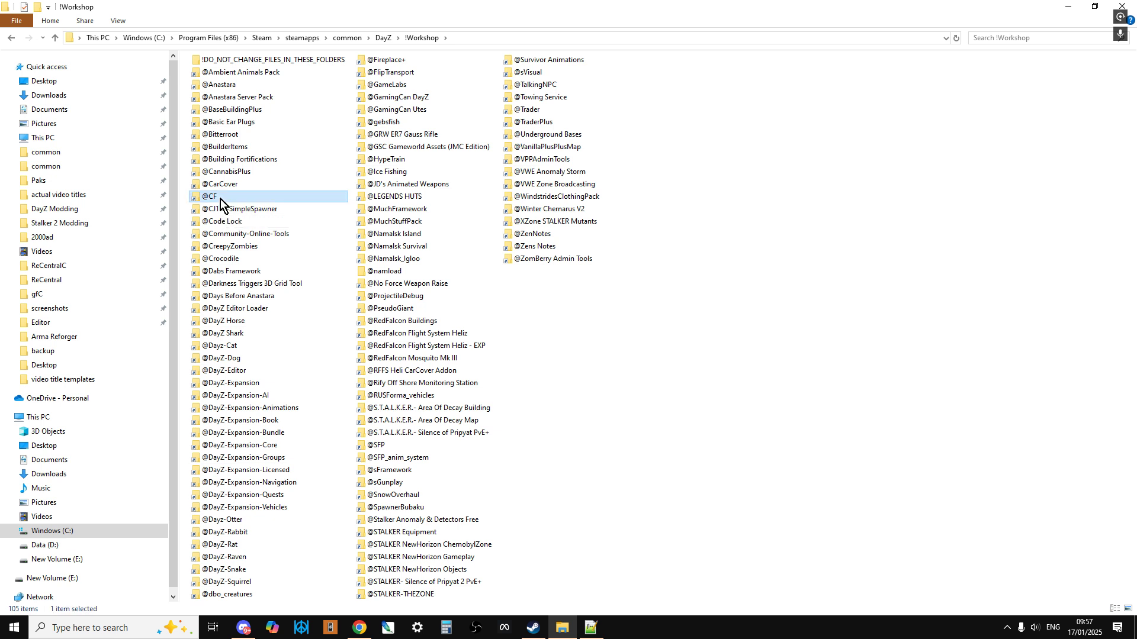
{"action": "left_click", "coordinate": [541, 262], "text": "ctrl"}
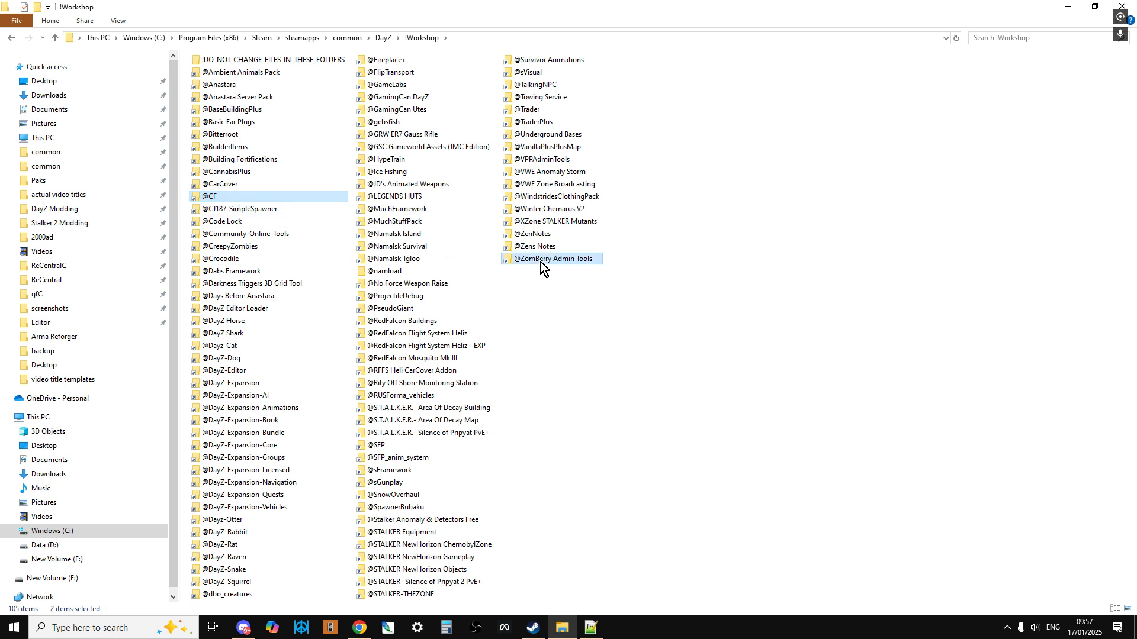
{"action": "left_click", "coordinate": [591, 629]}
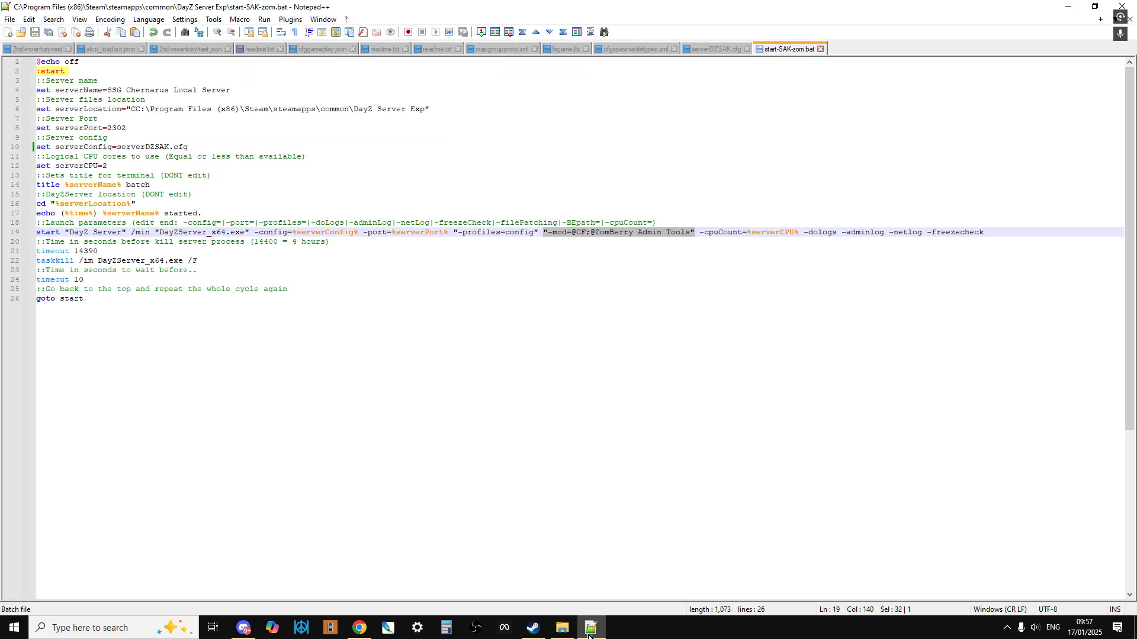
{"action": "left_click", "coordinate": [589, 632]}
{"action": "right_click", "coordinate": [559, 263]}
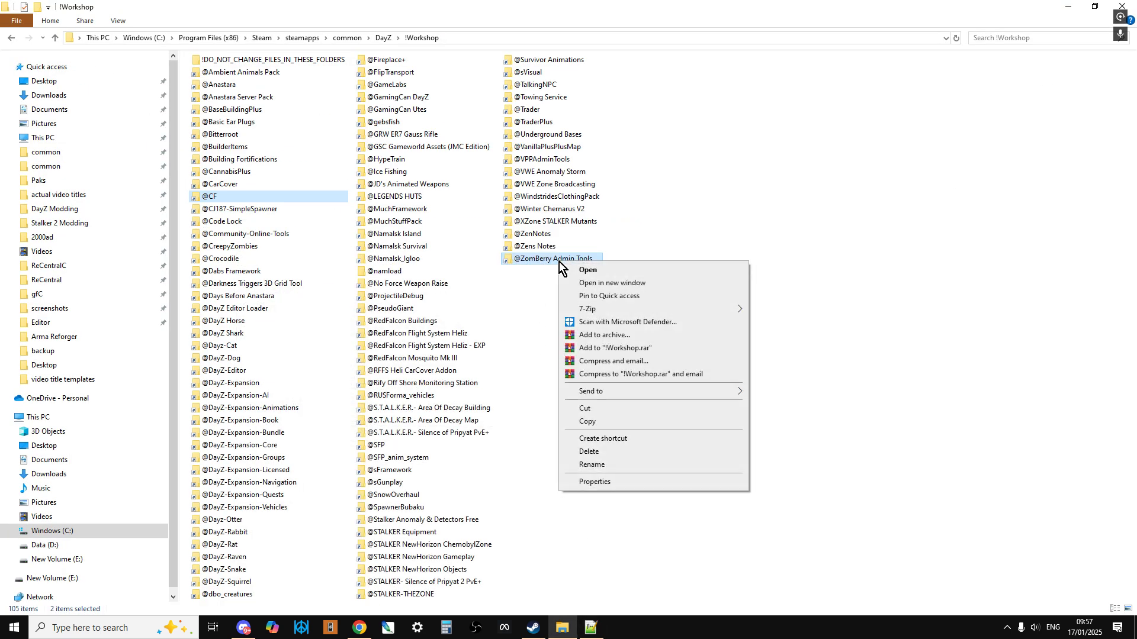
{"action": "left_click", "coordinate": [614, 425]}
{"action": "left_click", "coordinate": [701, 574]}
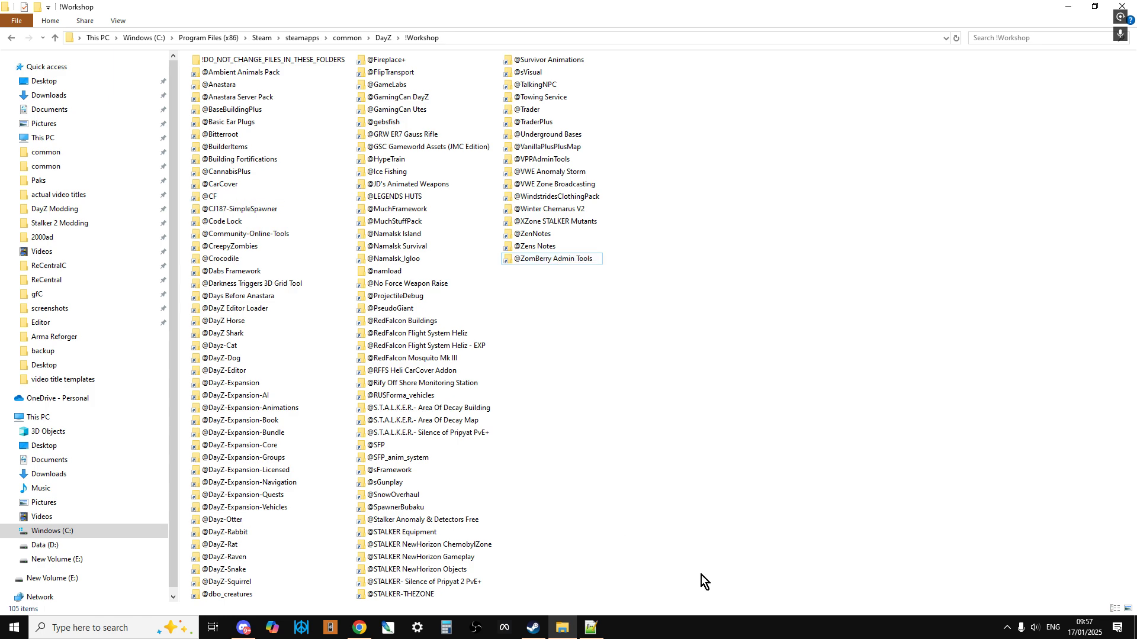
Open the standard DayZ launcher from the desktop, examine its list of installed mods, and close the launcher
{"action": "left_click", "coordinate": [1068, 7]}
{"action": "left_click", "coordinate": [1074, 15]}
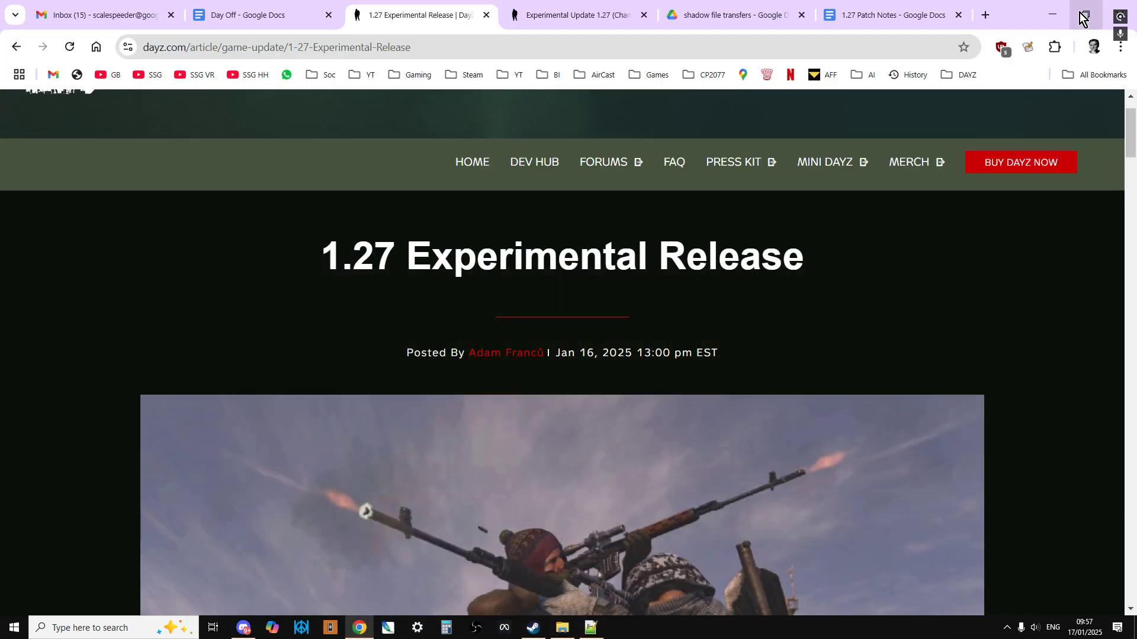
{"action": "left_click", "coordinate": [1047, 11]}
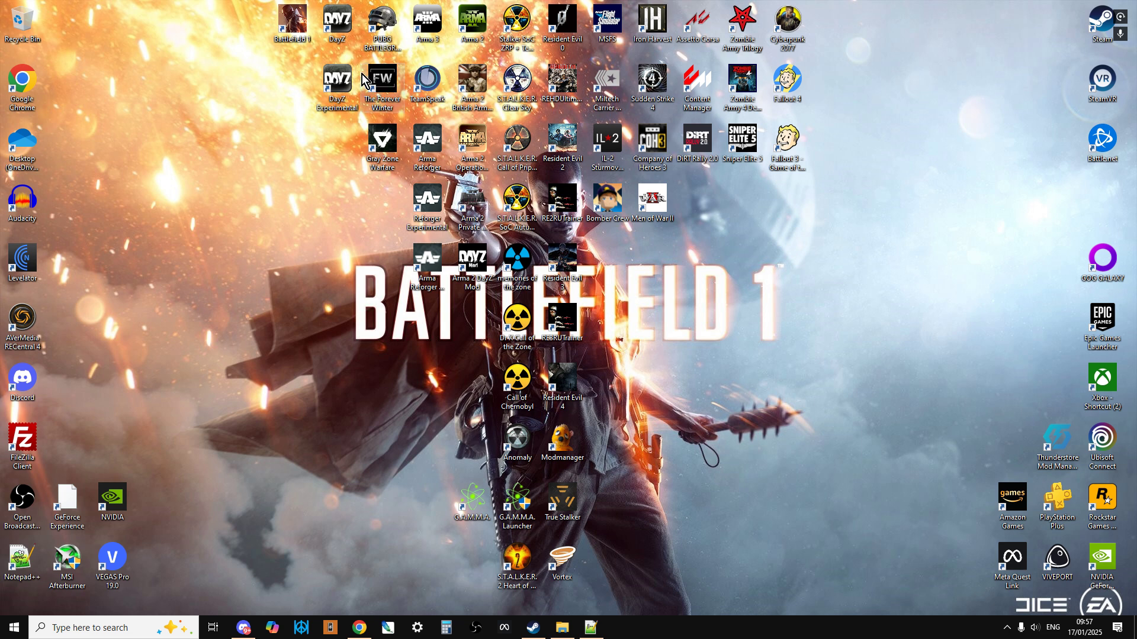
{"action": "double_click", "coordinate": [338, 23]}
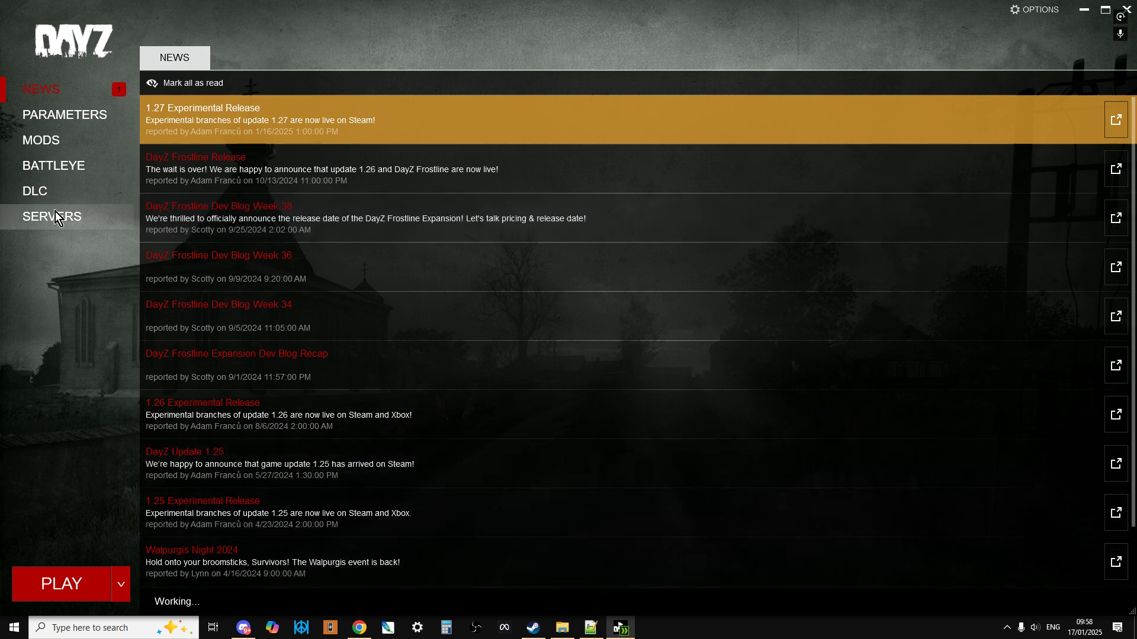
{"action": "left_click", "coordinate": [44, 144]}
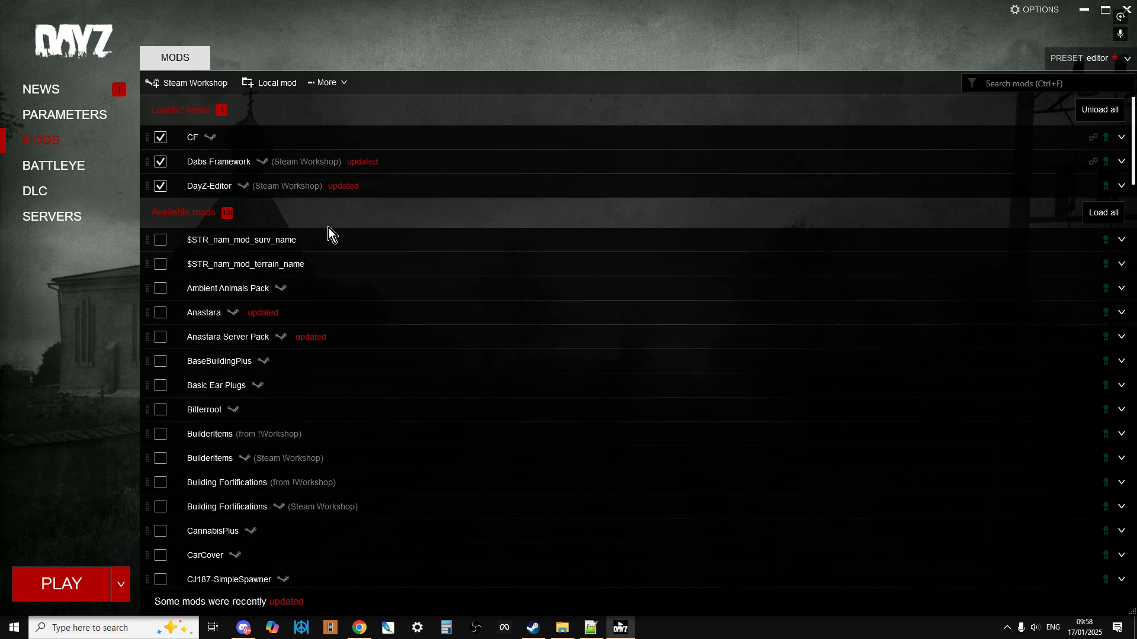
{"action": "scroll", "coordinate": [348, 344], "scroll_direction": "down", "scroll_amount": 8}
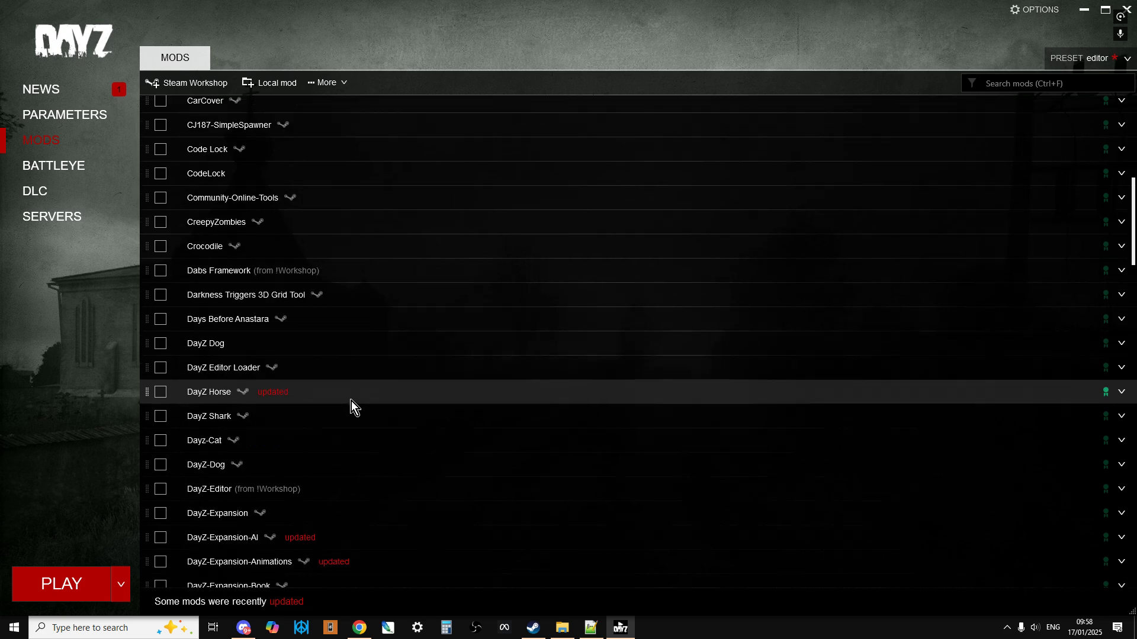
{"action": "scroll", "coordinate": [296, 423], "scroll_direction": "down", "scroll_amount": 2}
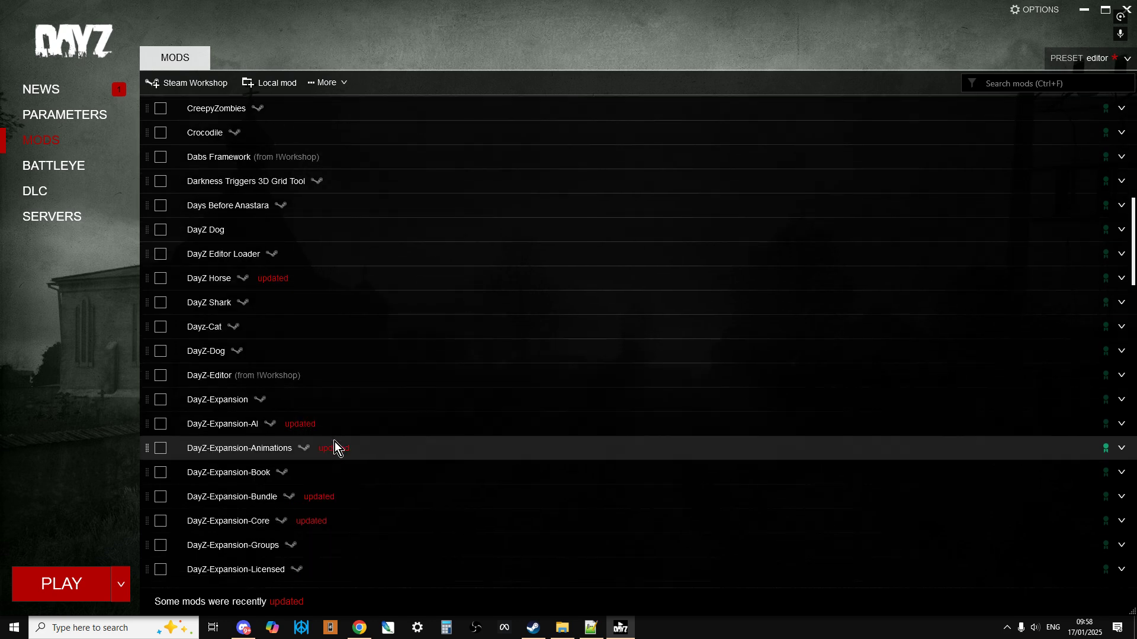
{"action": "scroll", "coordinate": [338, 446], "scroll_direction": "down", "scroll_amount": 2}
{"action": "scroll", "coordinate": [346, 461], "scroll_direction": "down", "scroll_amount": 8}
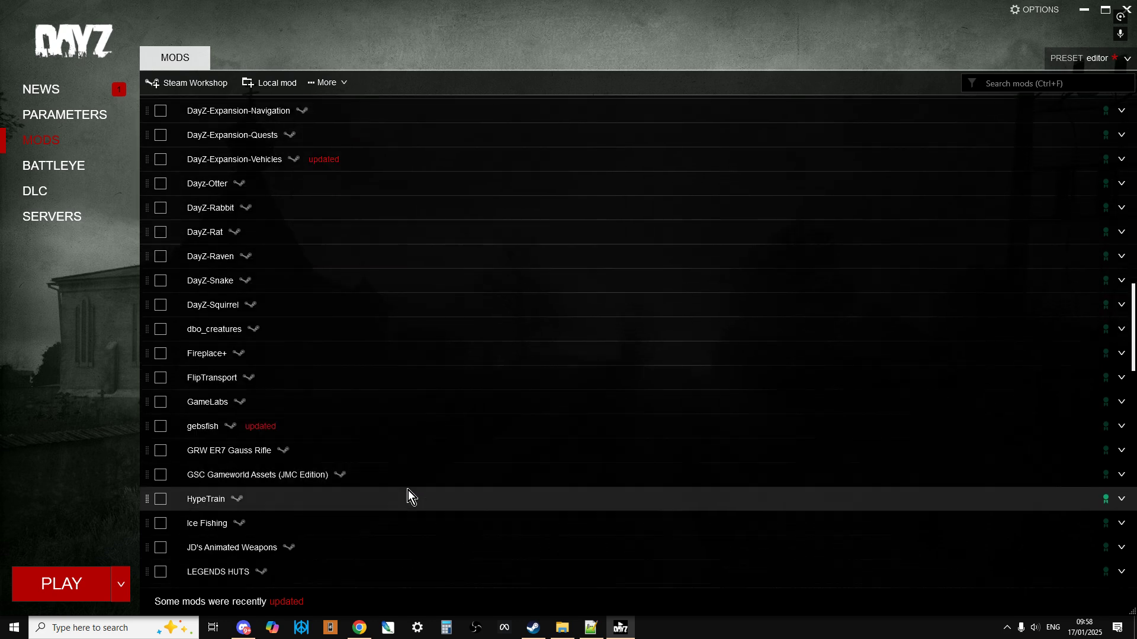
{"action": "left_click", "coordinate": [1127, 10]}
{"action": "left_click", "coordinate": [562, 627]}
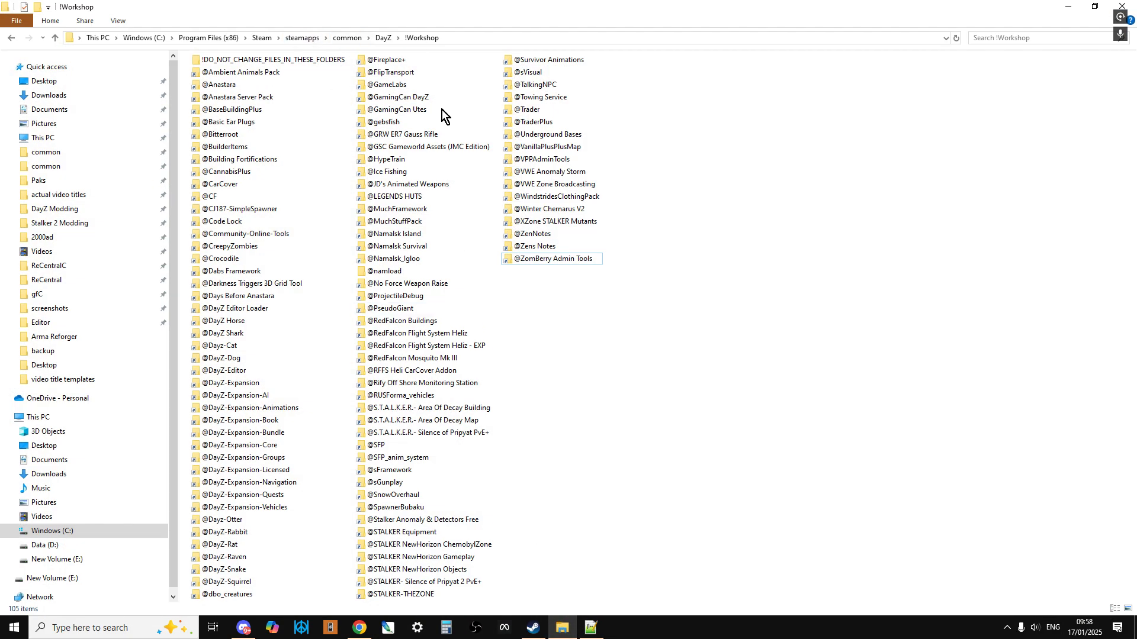
{"action": "left_click", "coordinate": [529, 264]}
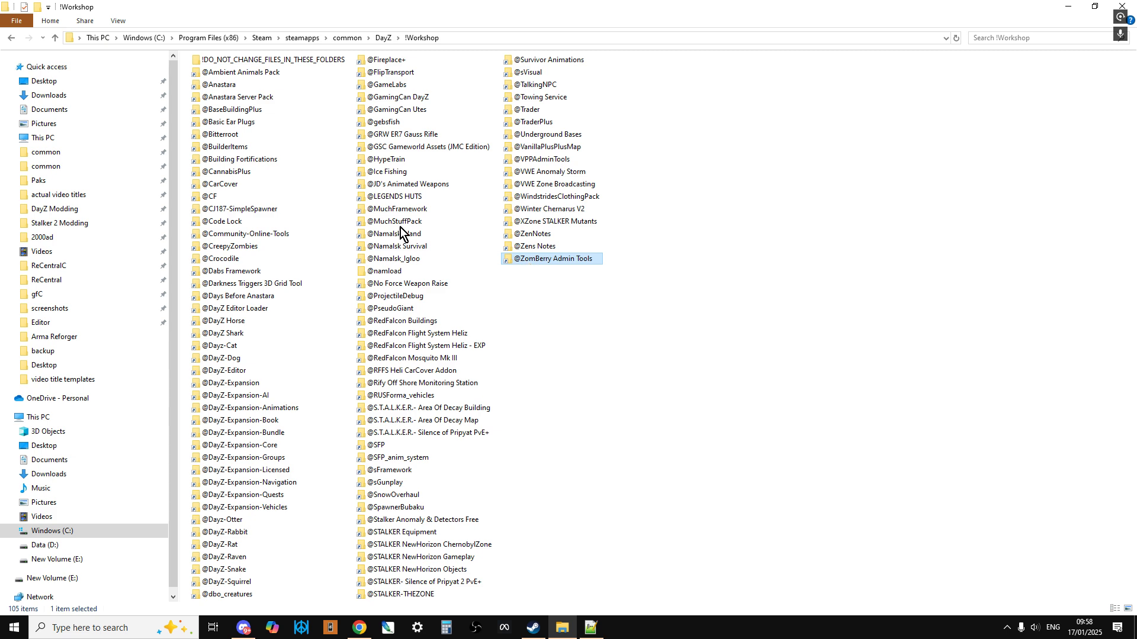
{"action": "left_click", "coordinate": [215, 198], "text": "ctrl"}
{"action": "right_click", "coordinate": [215, 198]}
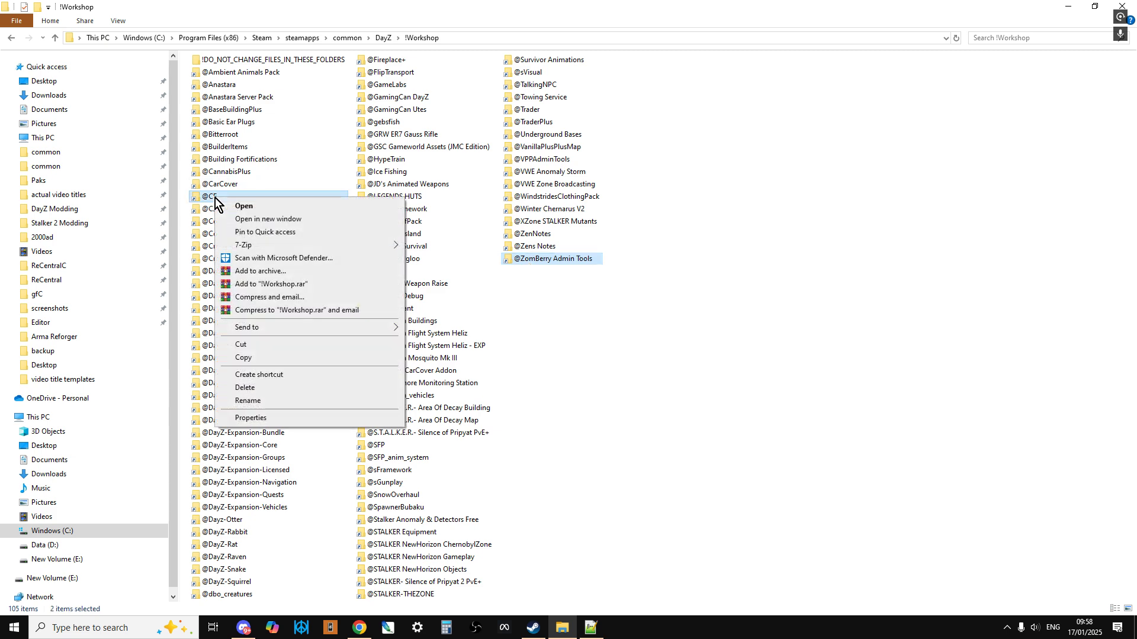
{"action": "left_click", "coordinate": [258, 357]}
Paste the copied mod folders into the DayZ Server Exp folder, replacing the files already in the destination
{"action": "left_click", "coordinate": [50, 41]}
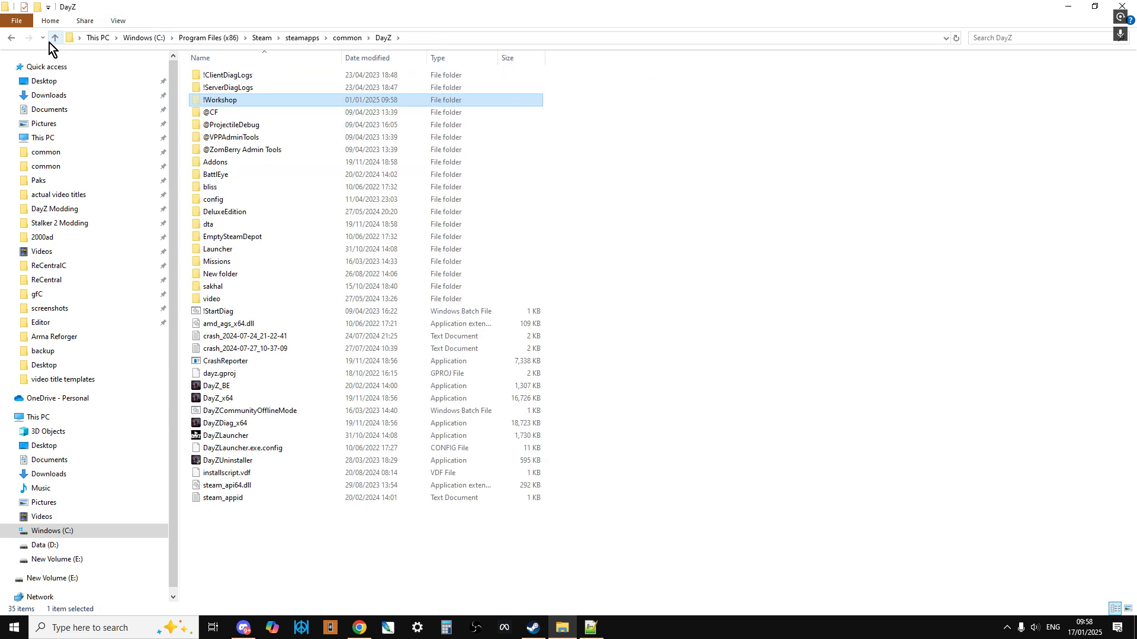
{"action": "left_click", "coordinate": [51, 41]}
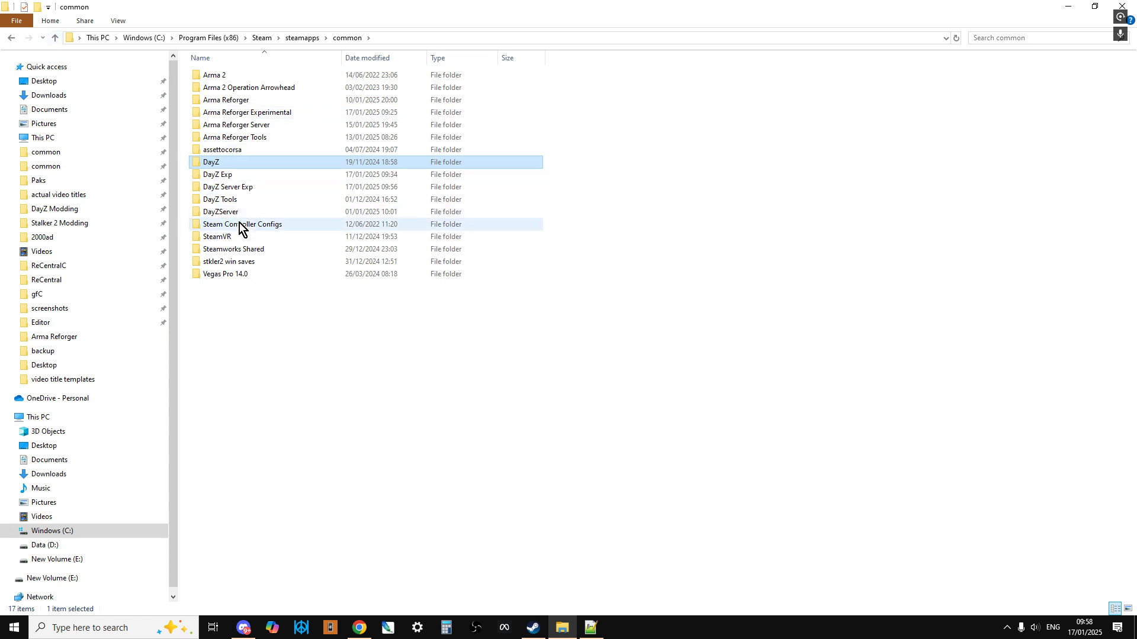
{"action": "double_click", "coordinate": [246, 190]}
{"action": "right_click", "coordinate": [716, 258]}
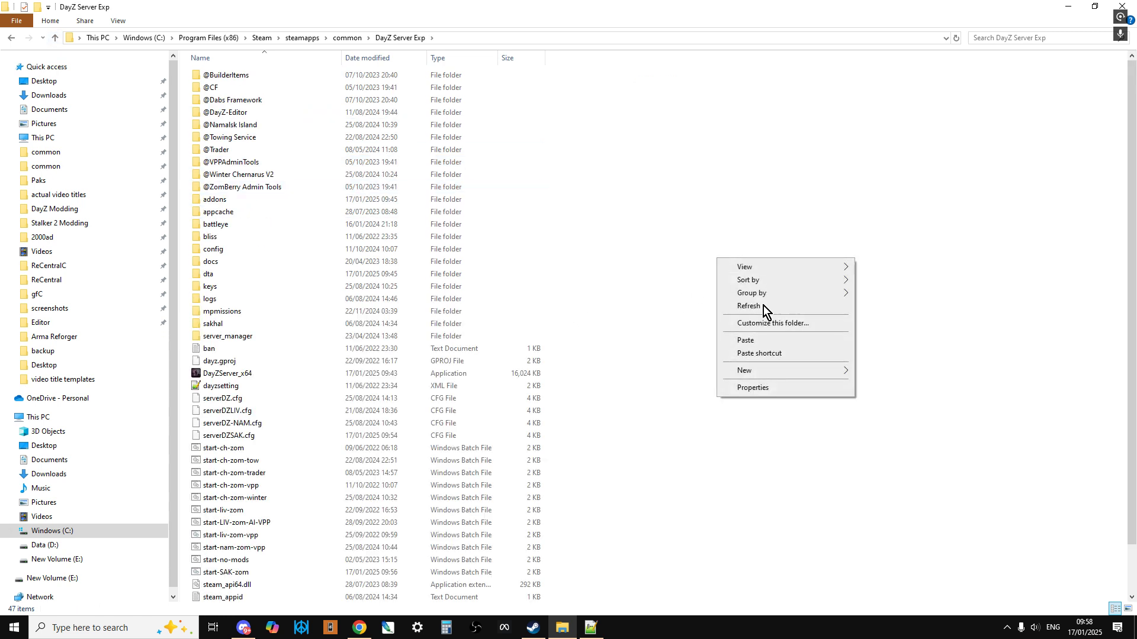
{"action": "left_click", "coordinate": [753, 341]}
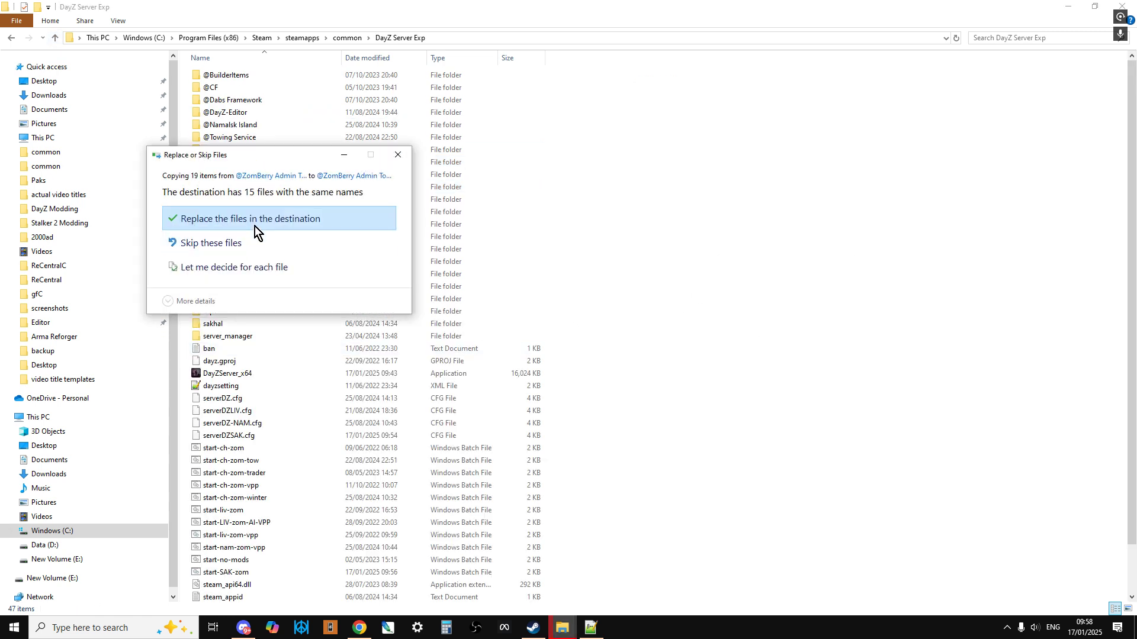
{"action": "key", "text": "Return"}
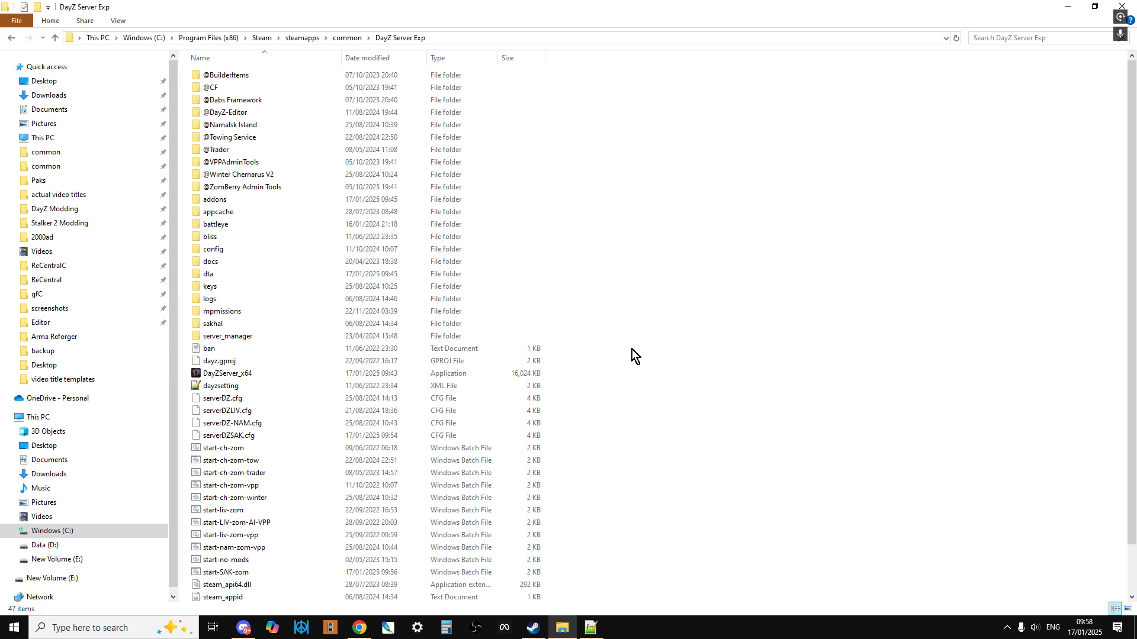
Start the server with the start-SAK-zom batch file, check its DayZ Exp log window, and minimize both server windows
{"action": "scroll", "coordinate": [631, 349], "scroll_direction": "down", "scroll_amount": 2}
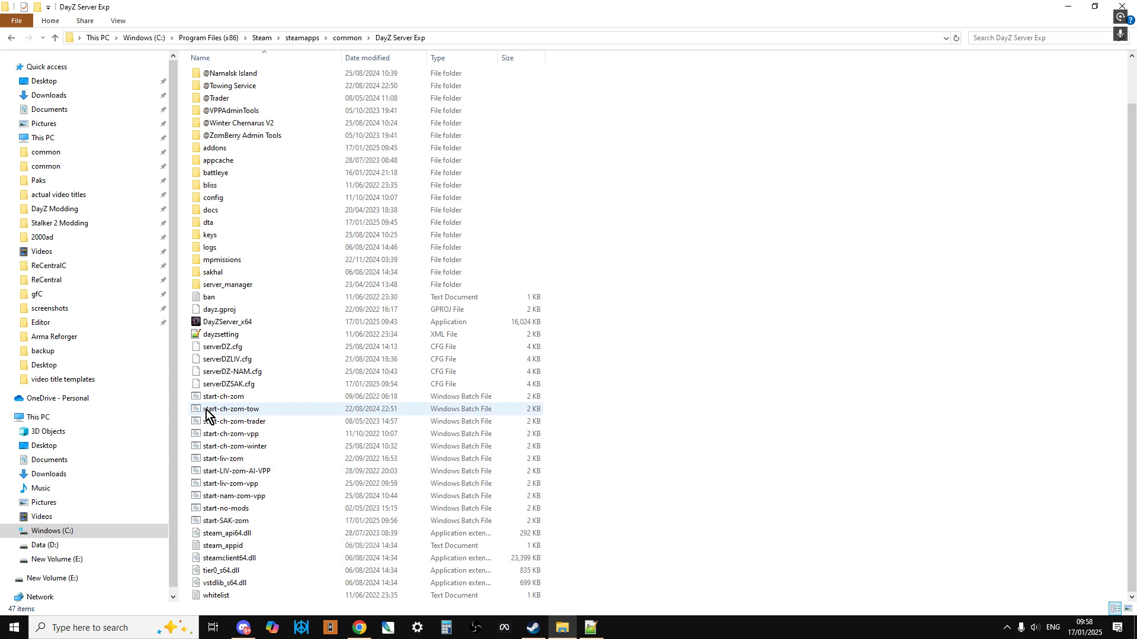
{"action": "double_click", "coordinate": [227, 521]}
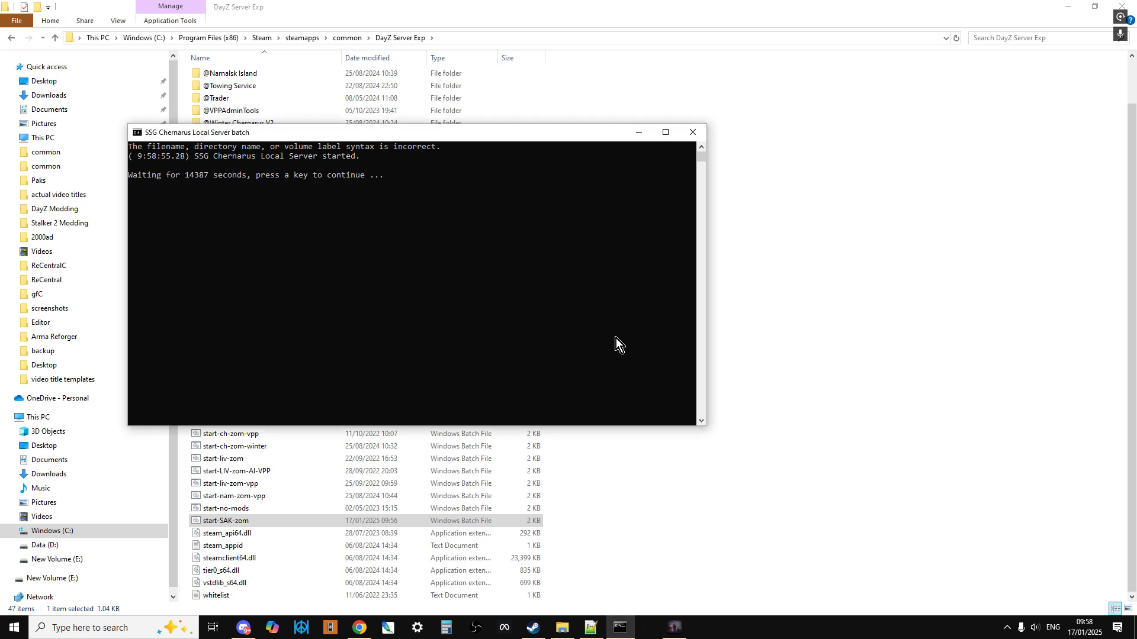
{"action": "left_click", "coordinate": [648, 628]}
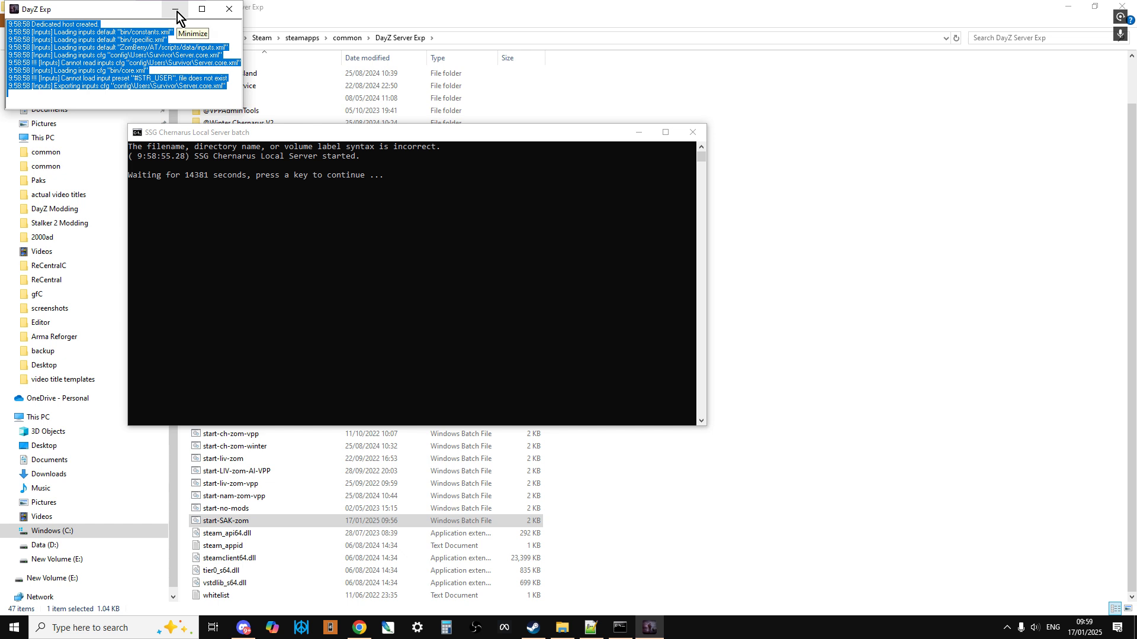
{"action": "left_click", "coordinate": [172, 12]}
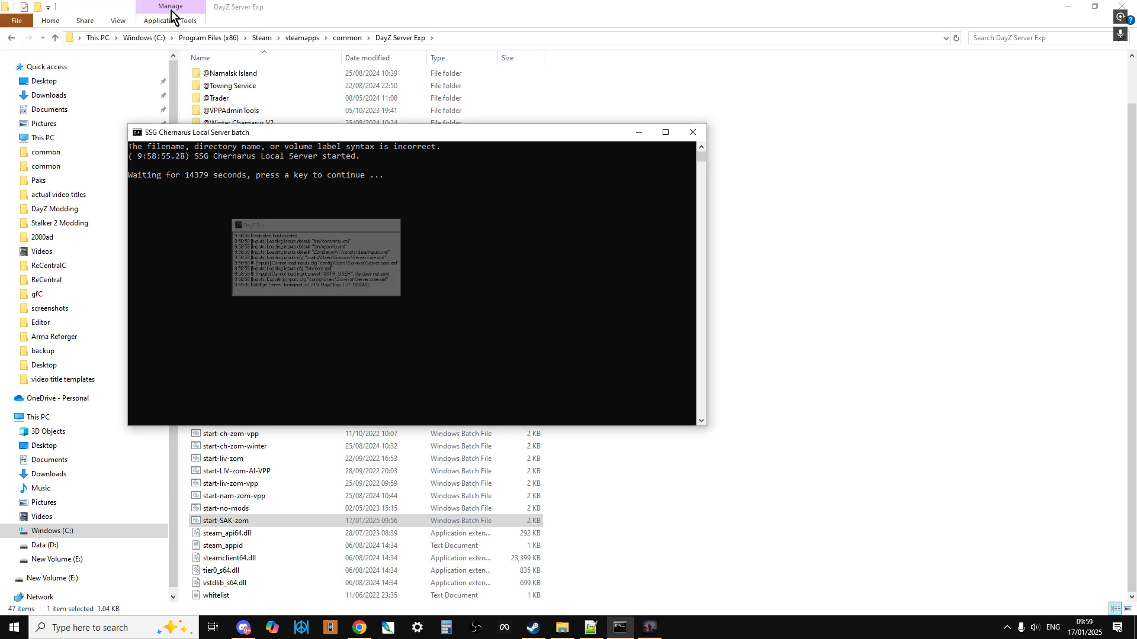
{"action": "left_click", "coordinate": [639, 132]}
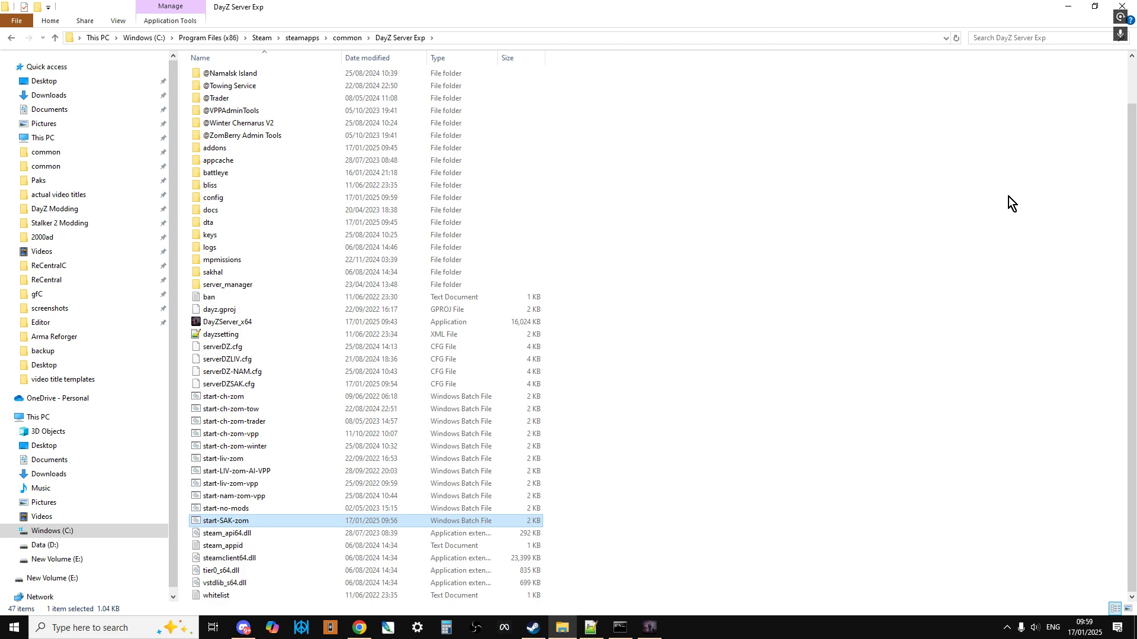
Launch DayZ Experimental from the desktop, refresh its LAN server list, and view the details and required mods of the EXAMPLE NAME server
{"action": "left_click", "coordinate": [1067, 8]}
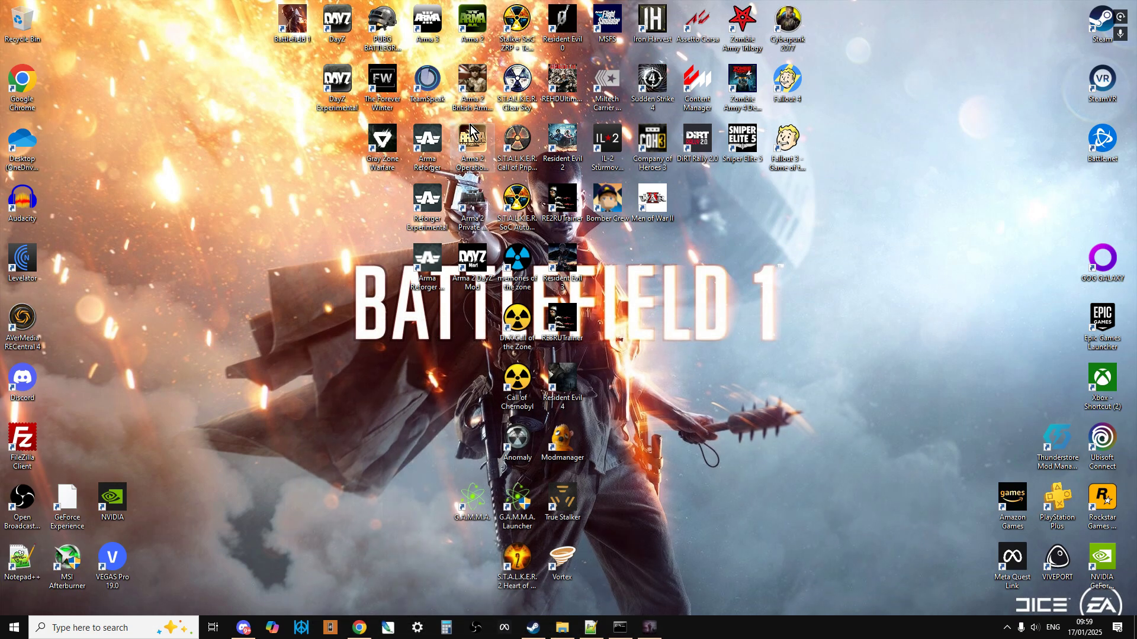
{"action": "double_click", "coordinate": [335, 88]}
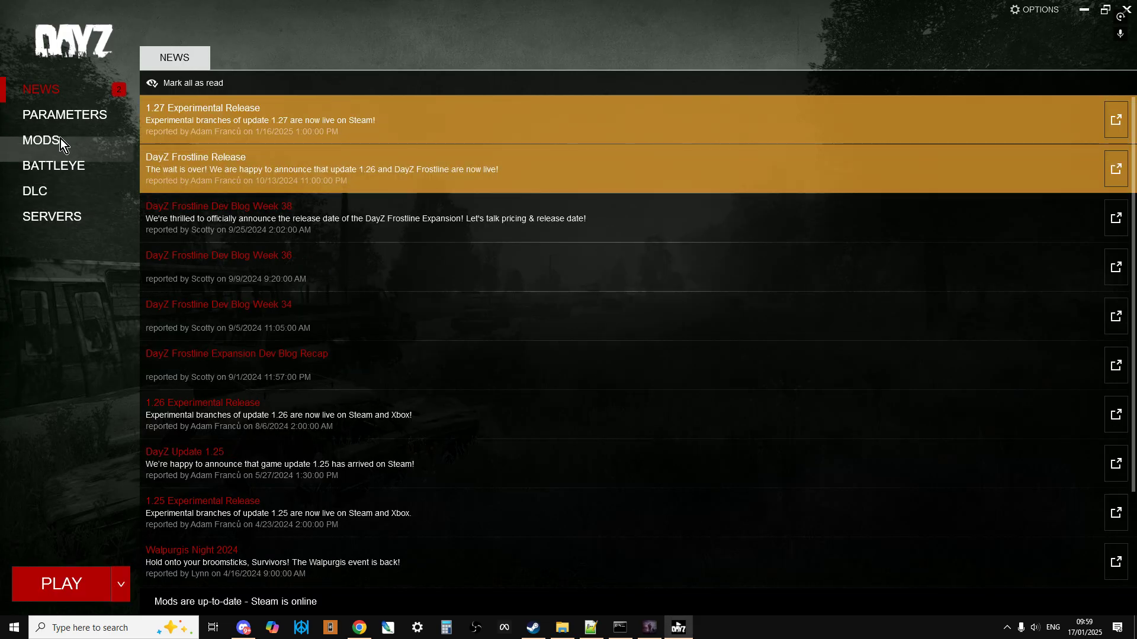
{"action": "left_click", "coordinate": [53, 217]}
{"action": "left_click", "coordinate": [547, 60]}
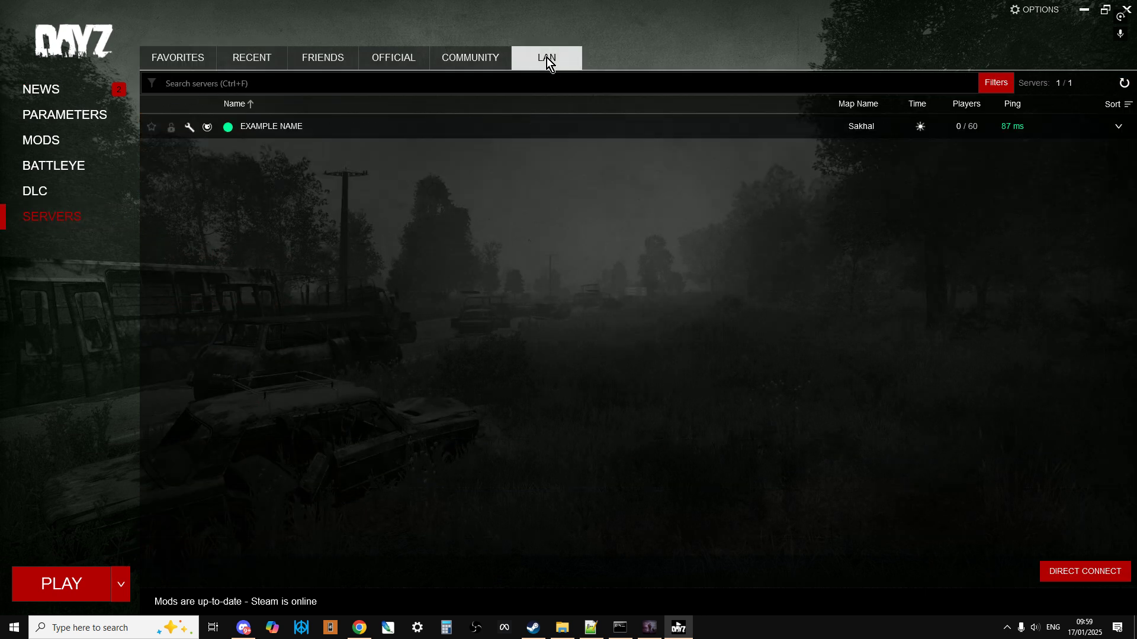
{"action": "left_click", "coordinate": [1124, 83]}
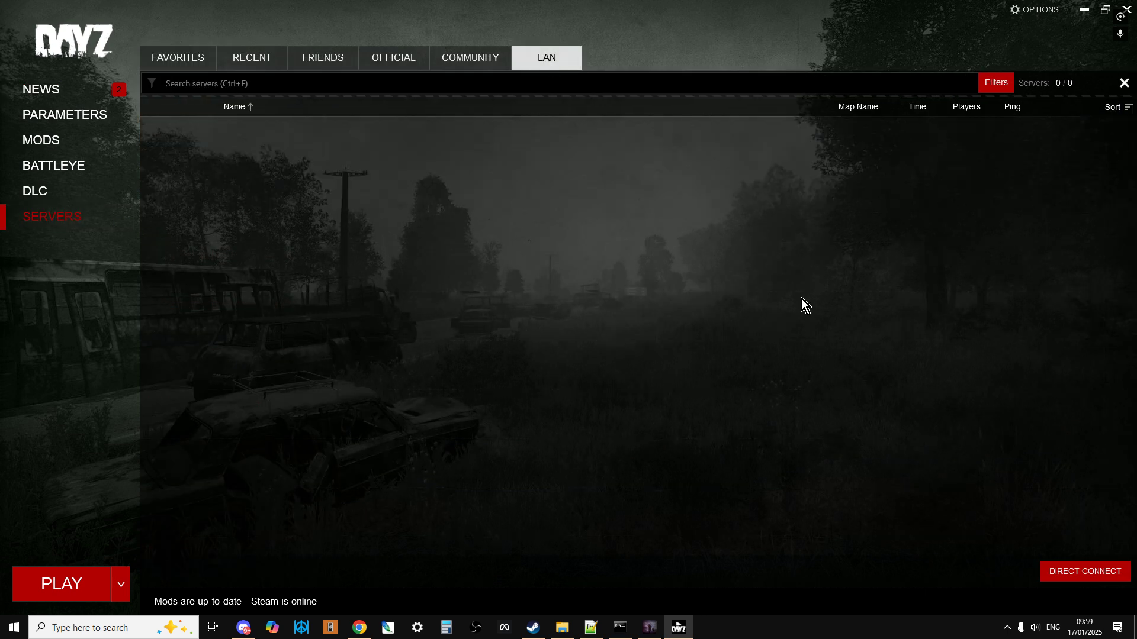
{"action": "left_click", "coordinate": [616, 135]}
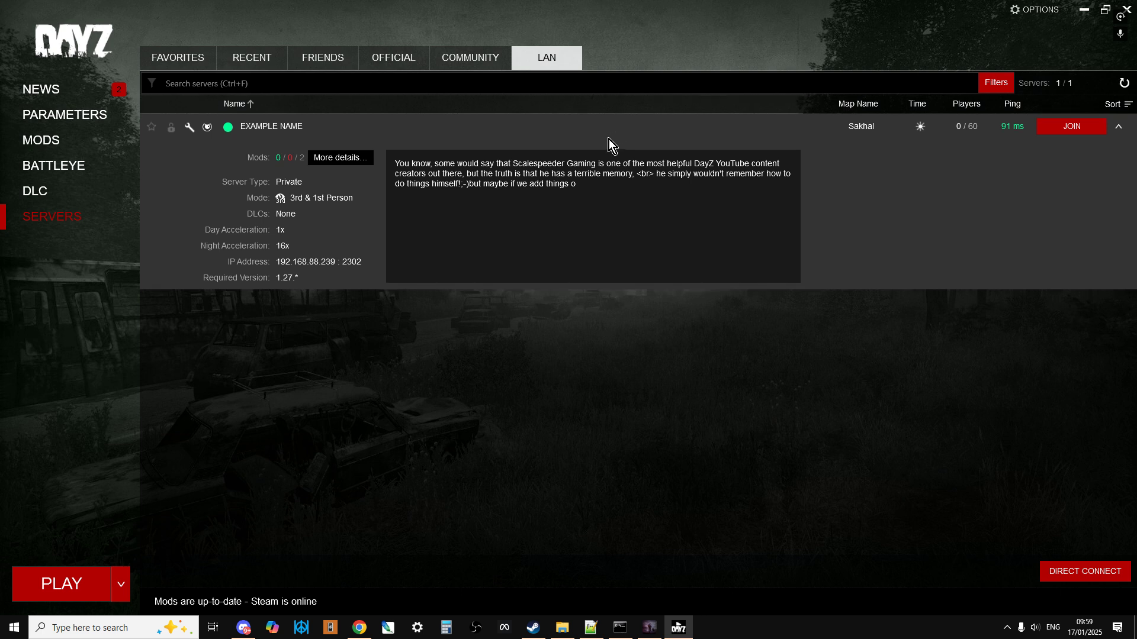
{"action": "left_click", "coordinate": [334, 160]}
Unload both loaded mods in the launcher, and reload ZomBerry Admin Tools first and Community Framework second
{"action": "left_click", "coordinate": [40, 142]}
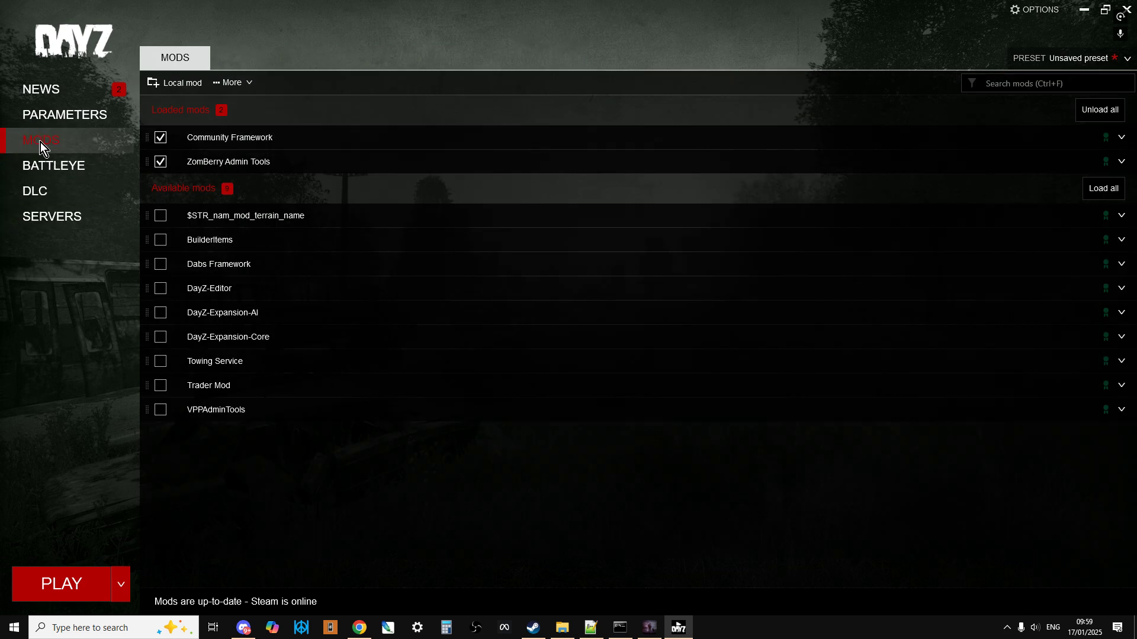
{"action": "left_click", "coordinate": [163, 140]}
{"action": "left_click", "coordinate": [165, 143]}
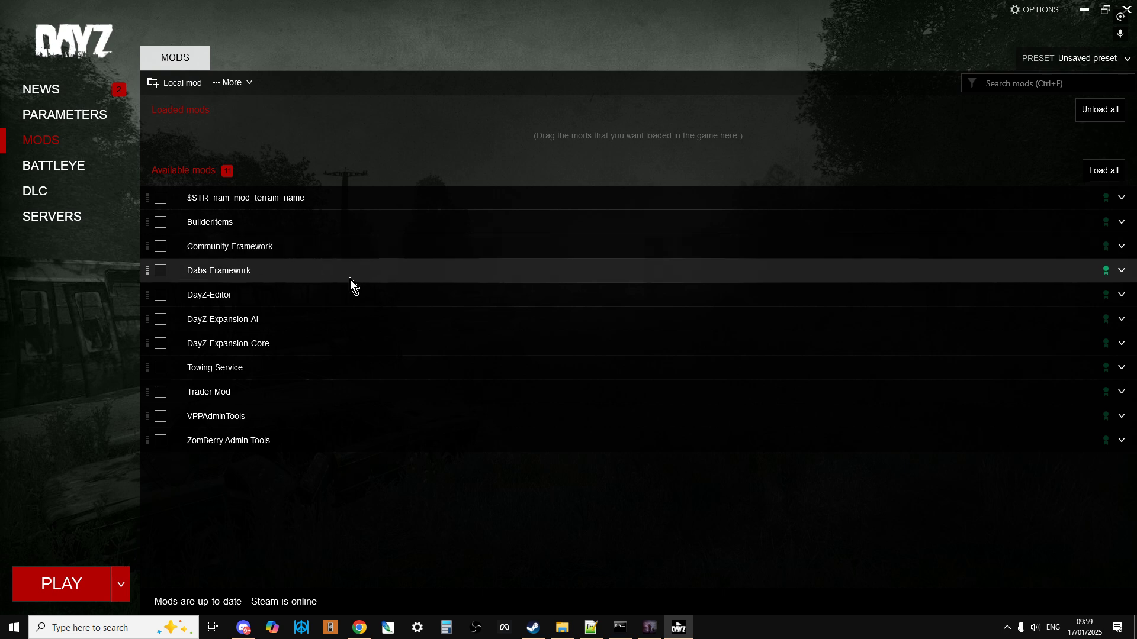
{"action": "left_click", "coordinate": [162, 443]}
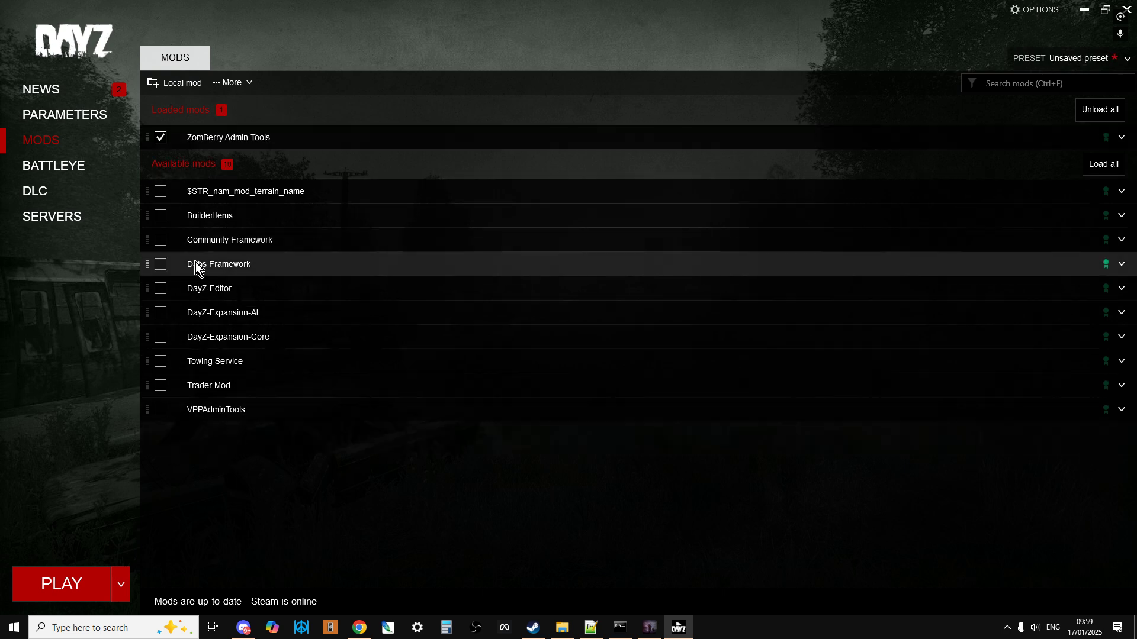
{"action": "left_click", "coordinate": [162, 240]}
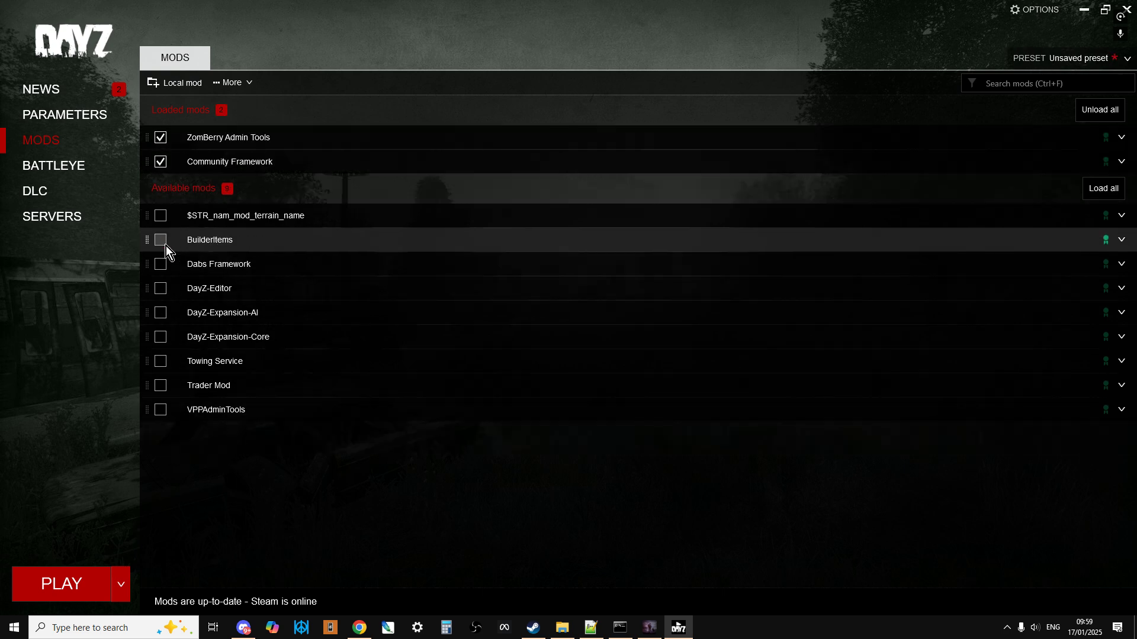
Join the EXAMPLE NAME server on the LAN list, keeping the current mod selection
{"action": "left_click", "coordinate": [61, 209]}
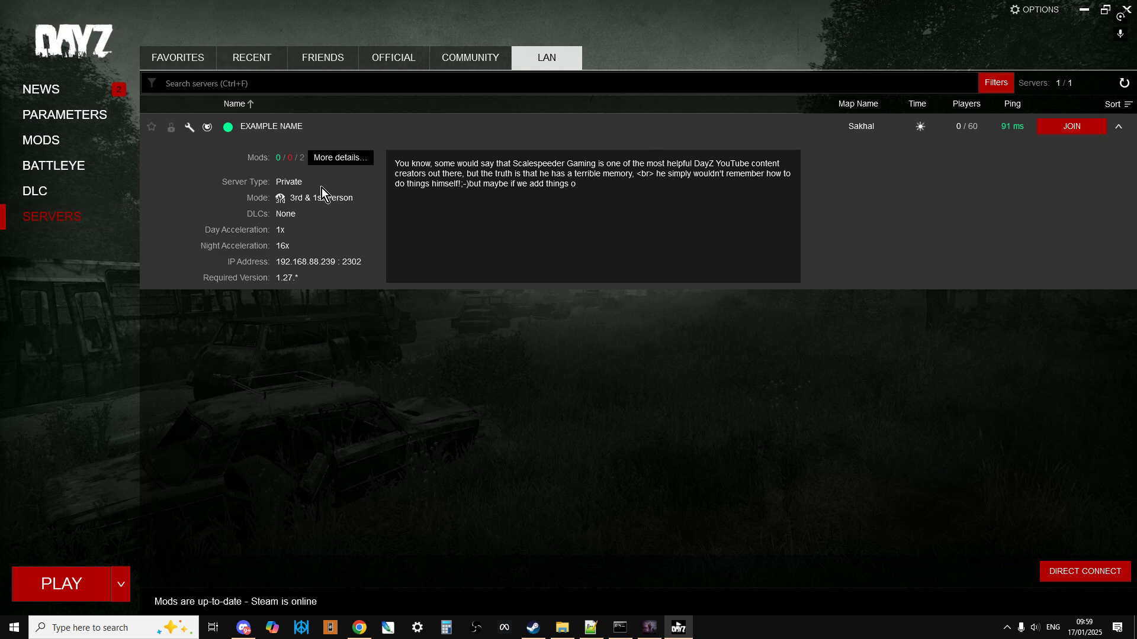
{"action": "mouse_move", "coordinate": [1039, 181]}
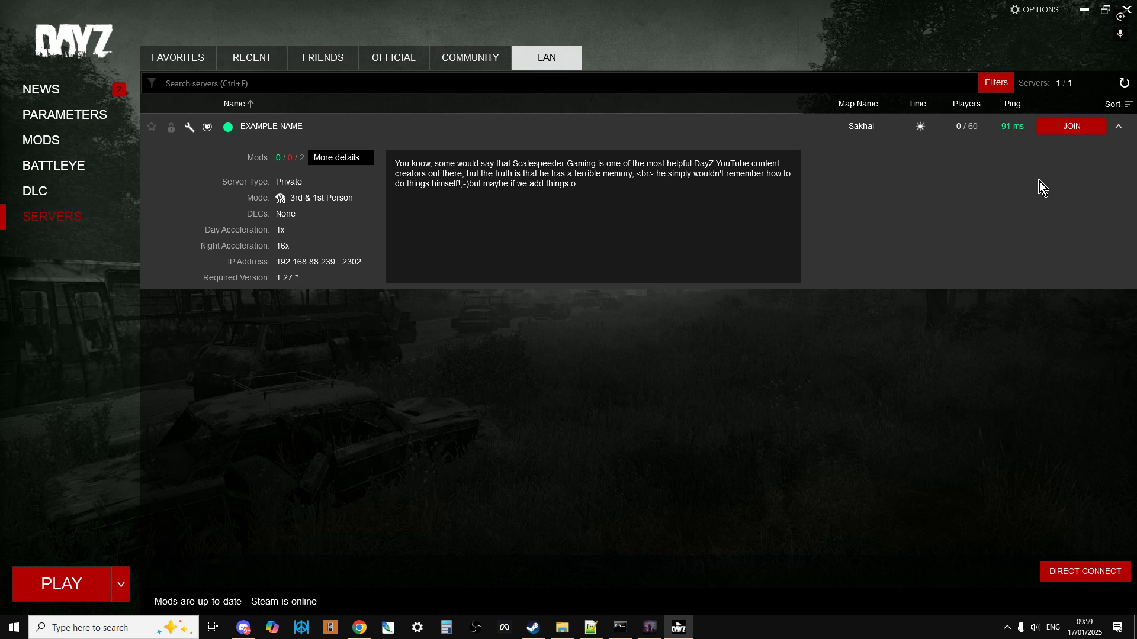
{"action": "left_click", "coordinate": [1094, 131]}
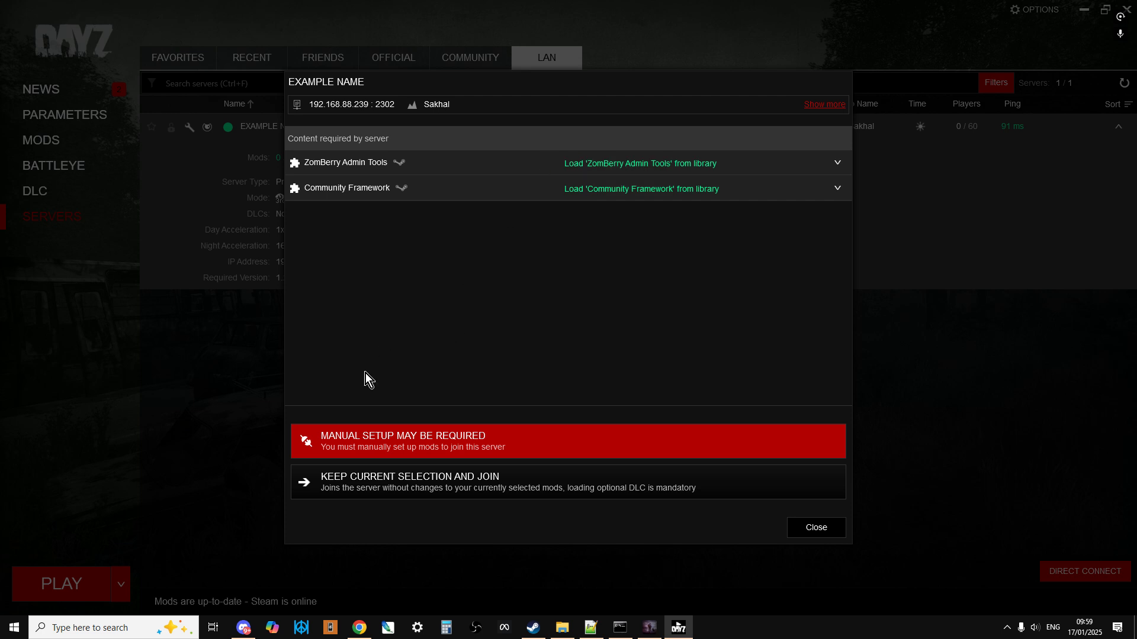
{"action": "left_click", "coordinate": [454, 489]}
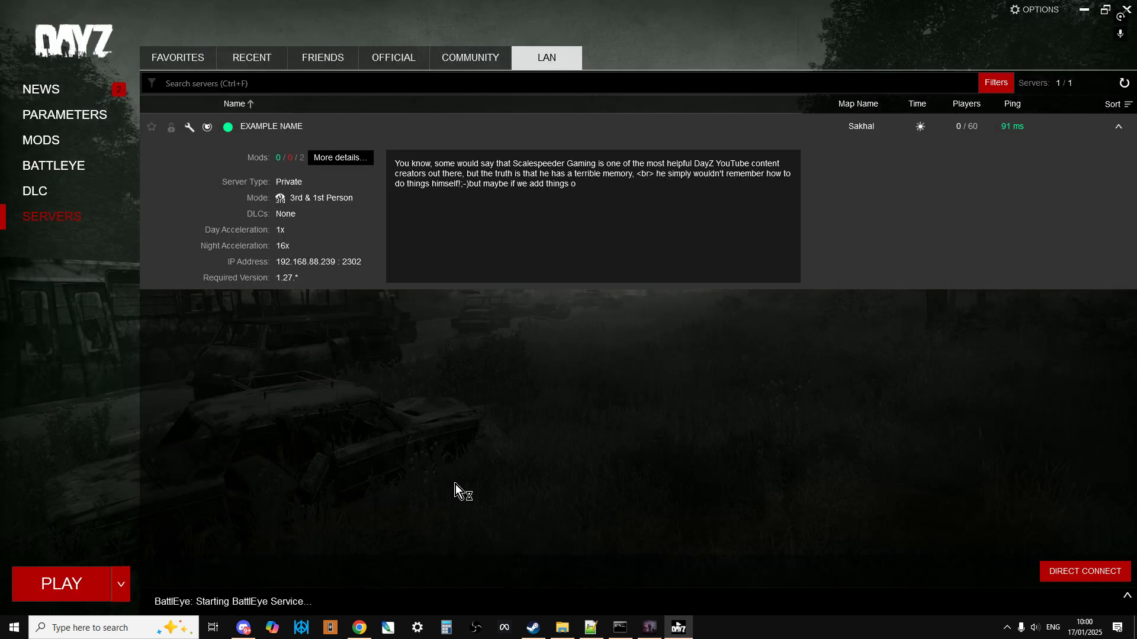